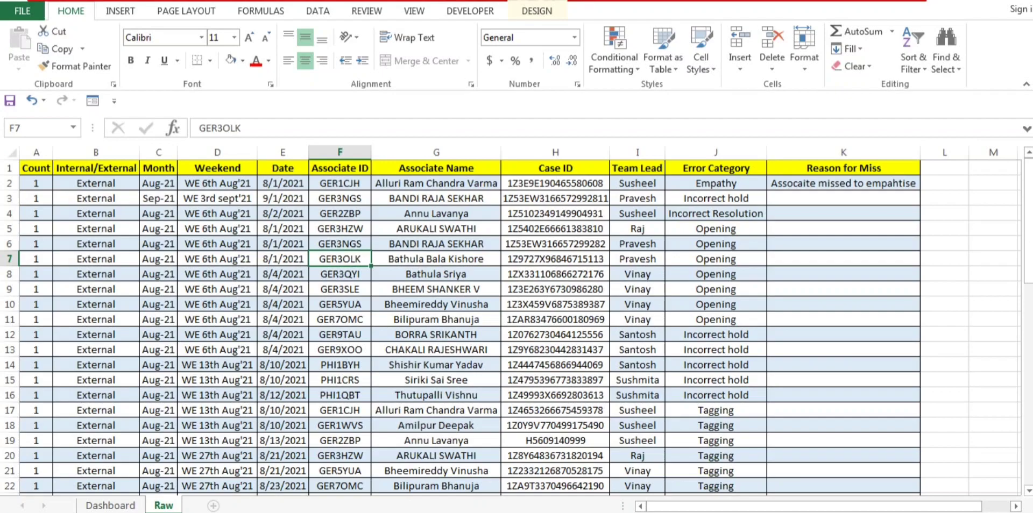
Create a PivotTable from the whole Raw data table, placed on a new worksheet.
key(Left)
key(ctrl+Up)
key(ctrl+Left)
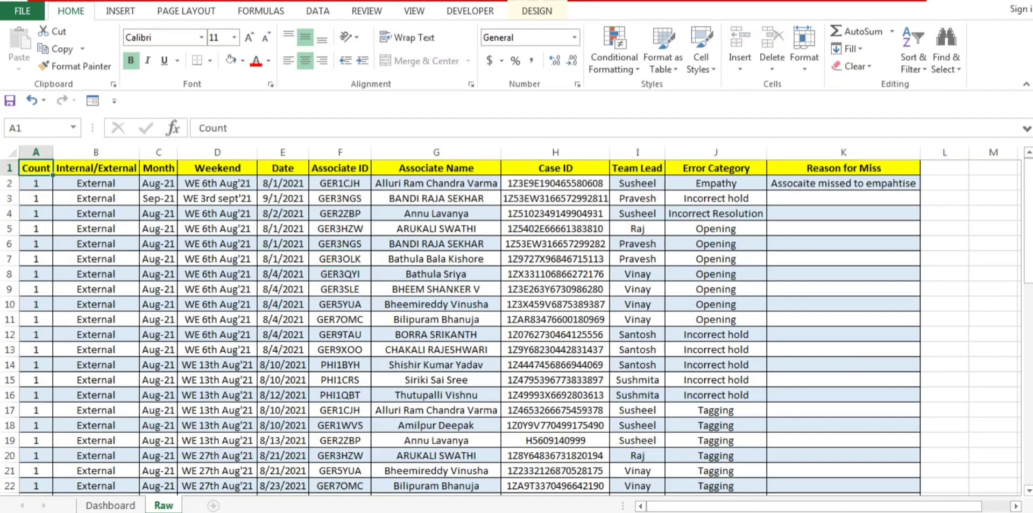
key(ctrl+shift+End)
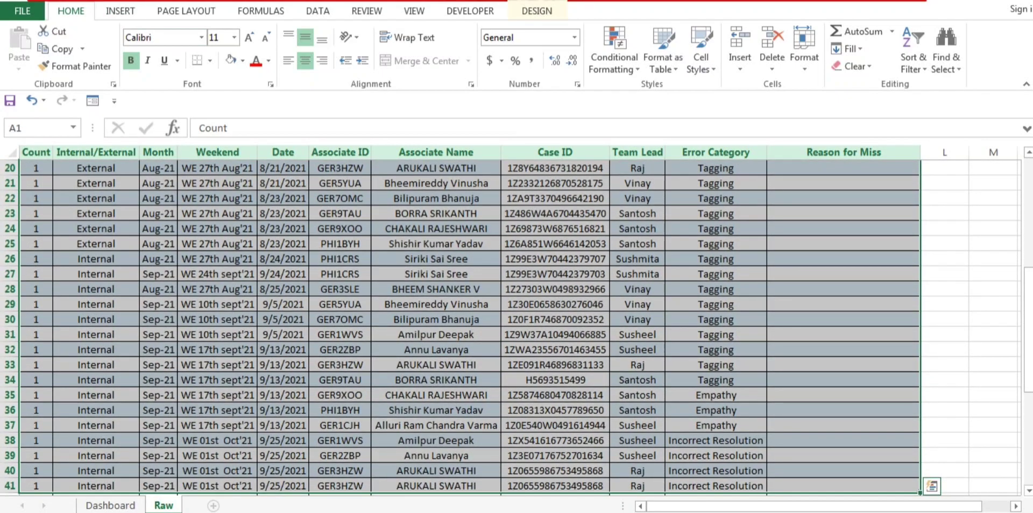
click(120, 11)
click(26, 45)
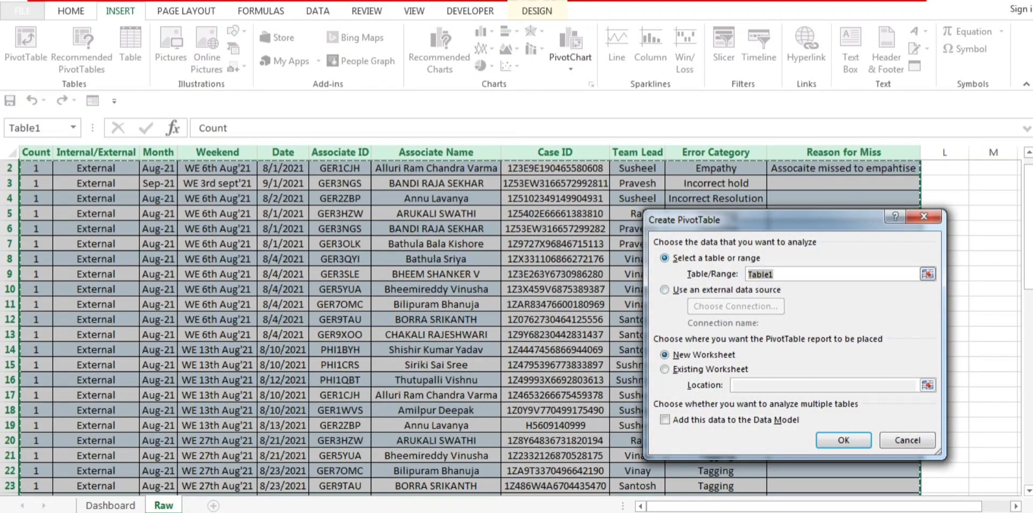
key(Return)
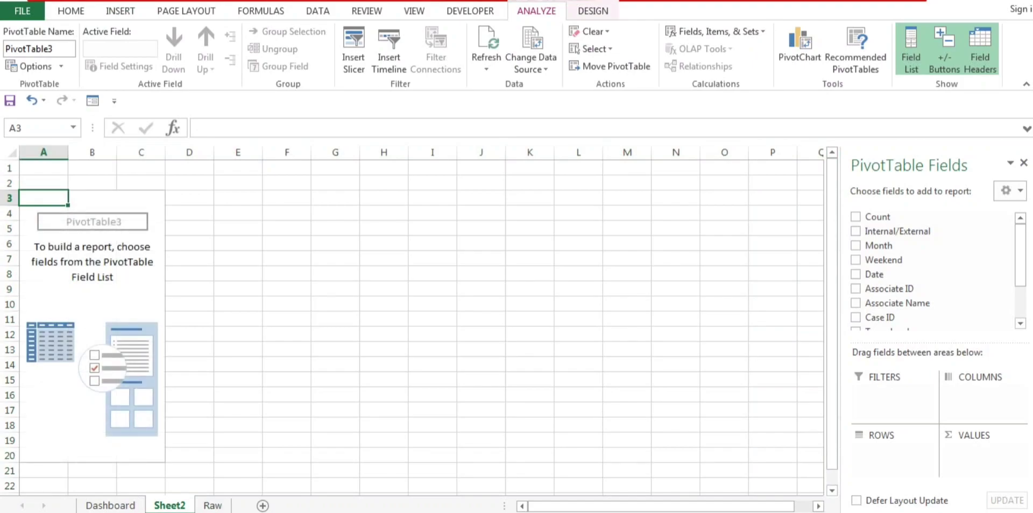
Rename the new PivotTable sheet as Pivot Table.
double_click(170, 506)
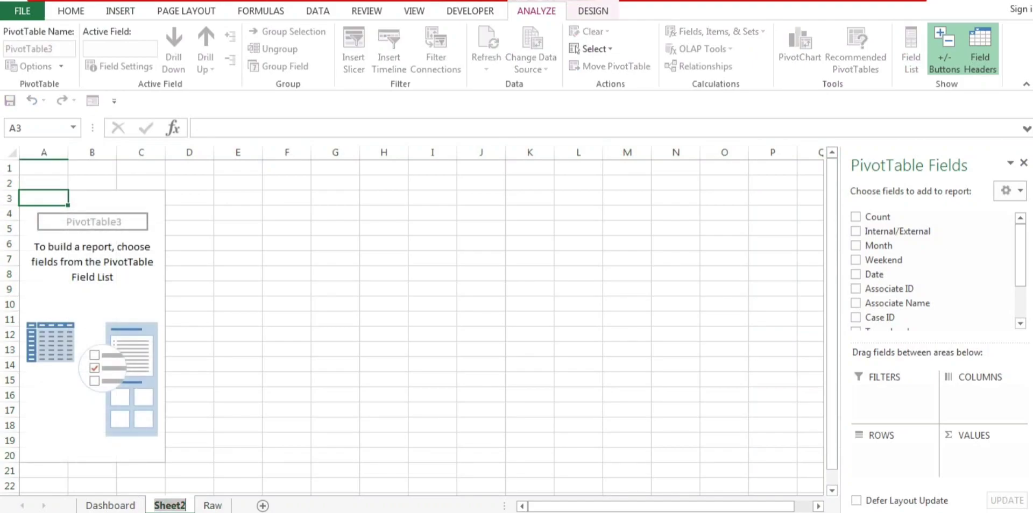
text(Pivot Tabe)
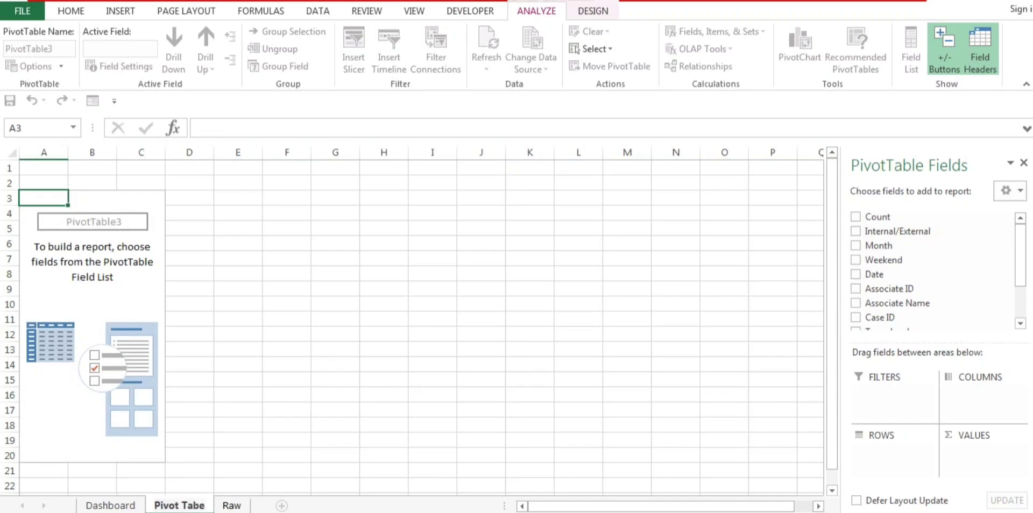
key(BackSpace)
text(le)
key(Return)
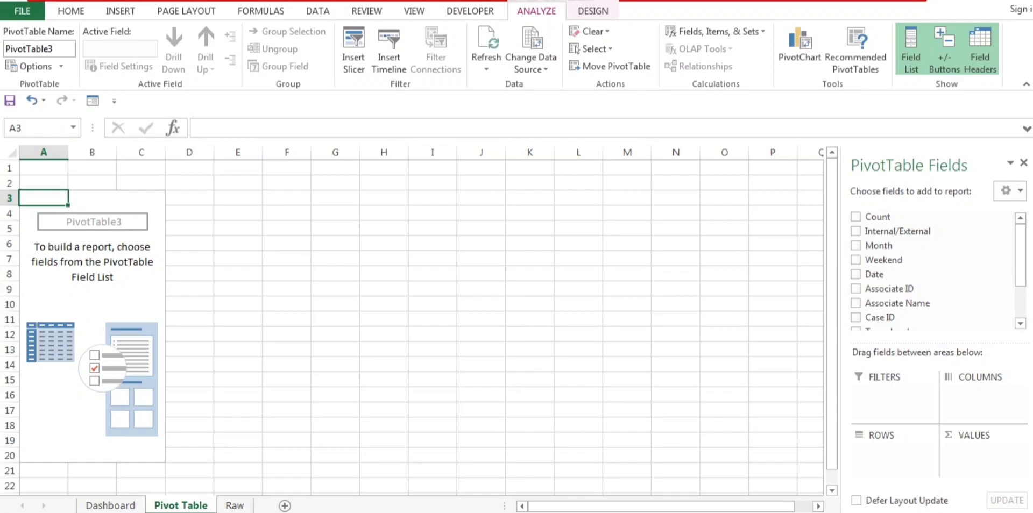
Build the pivot report with Count as the row field and Sum of Count as the value.
click(92, 198)
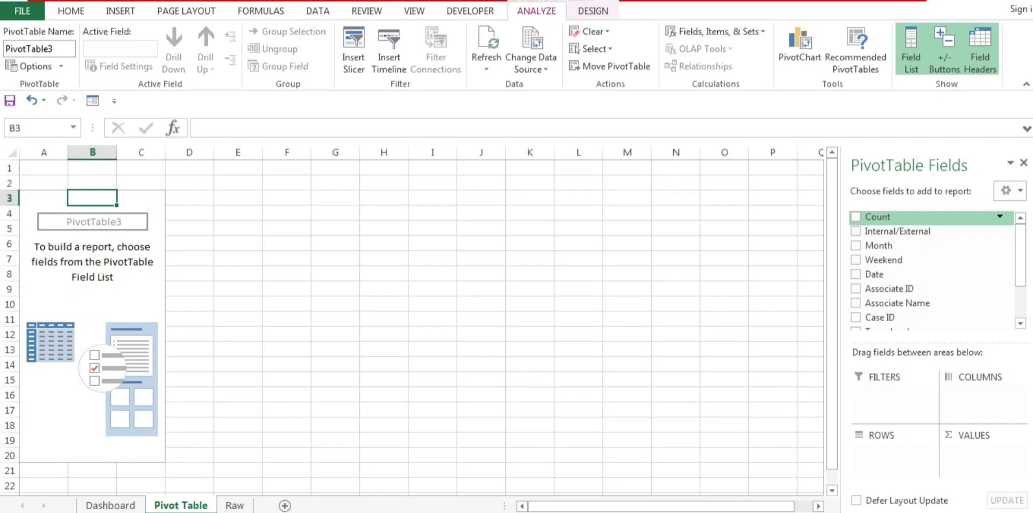
drag(877, 217, 887, 445)
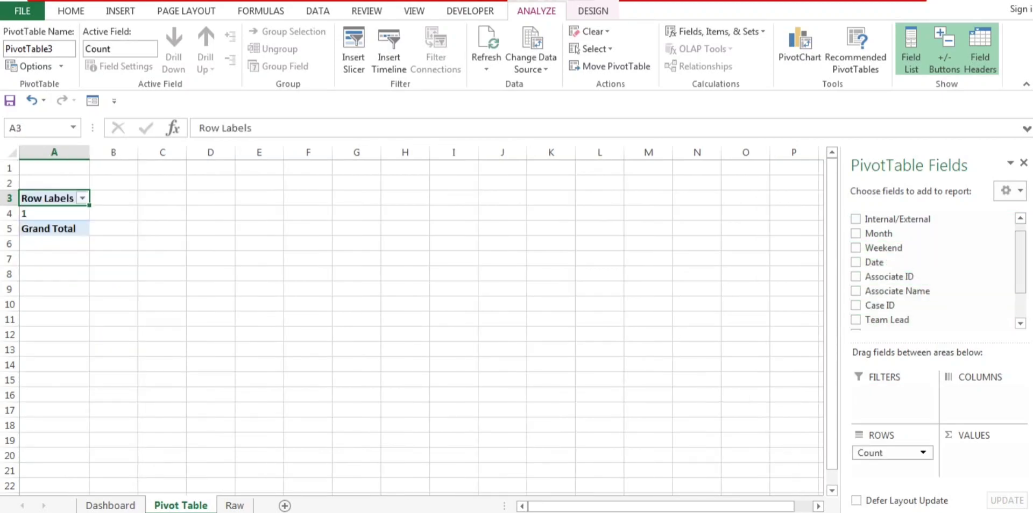
drag(878, 217, 976, 456)
click(129, 214)
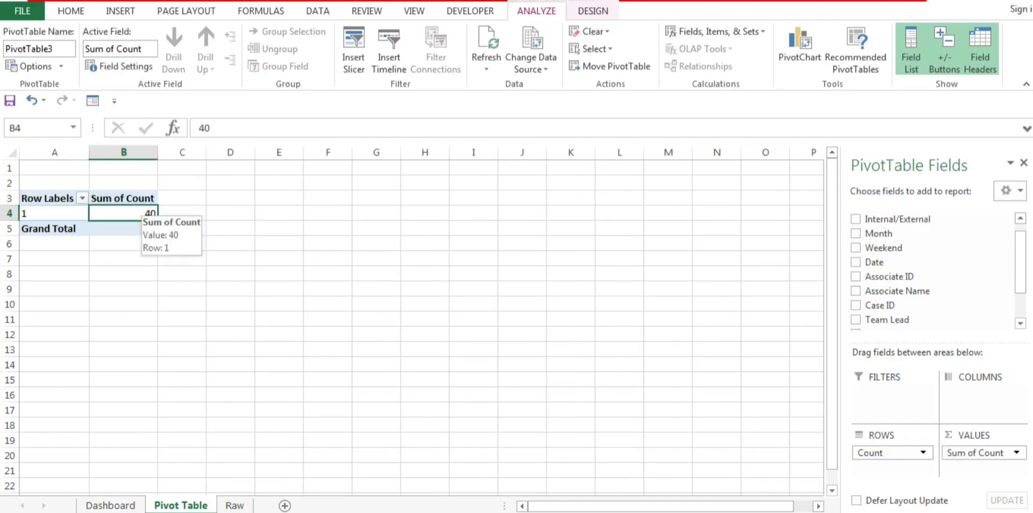
Compare the Count column on the Raw sheet with the Sum of Count in the pivot report.
click(235, 506)
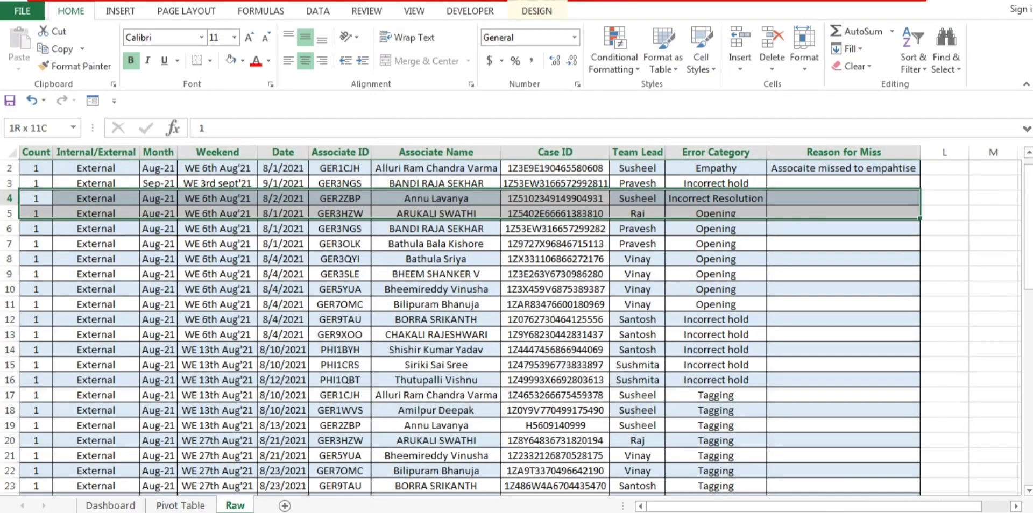
click(36, 198)
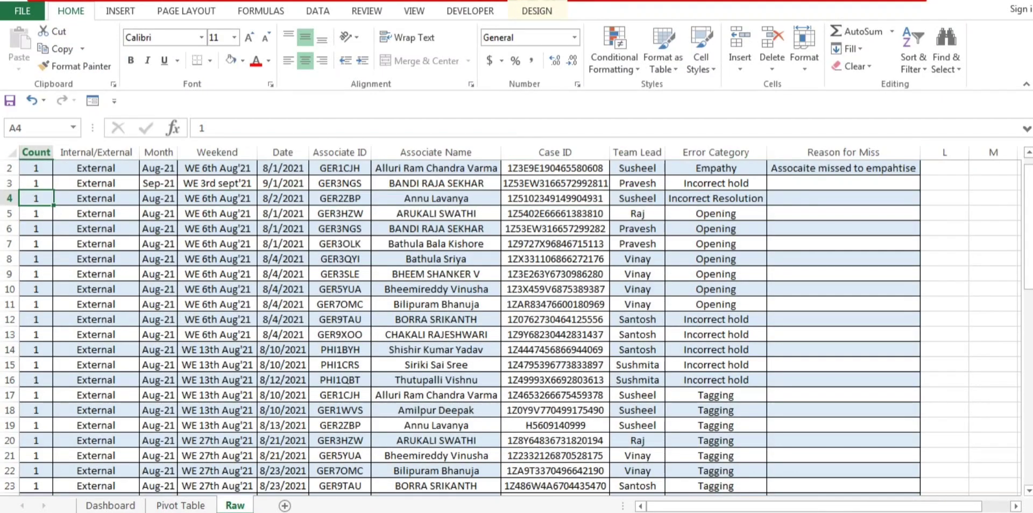
key(ctrl+Up)
key(Down)
click(37, 183)
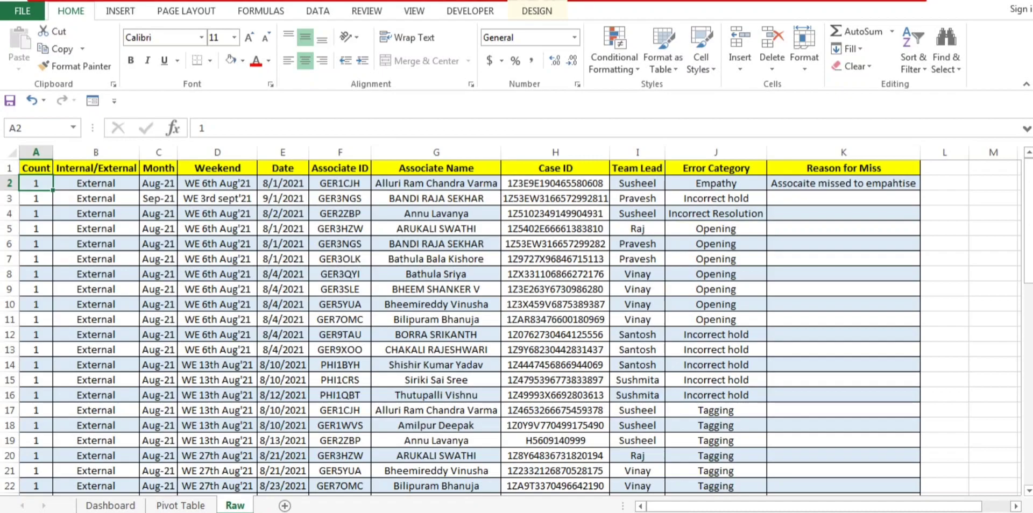
click(181, 505)
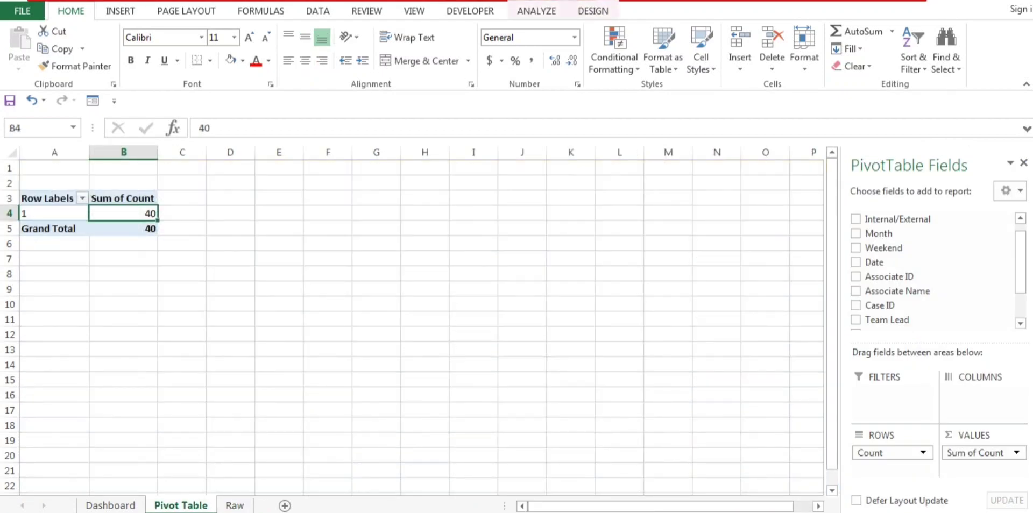
drag(60, 214, 123, 199)
click(134, 213)
Link cell C7 of the Dashboard sheet to the pivot report's grand total of Count using GETPIVOTDATA.
click(110, 505)
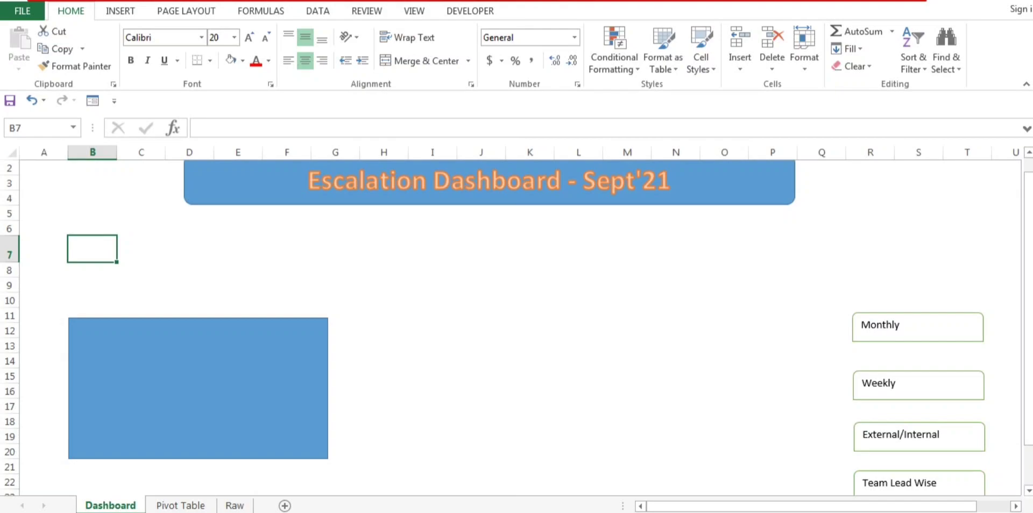
click(141, 249)
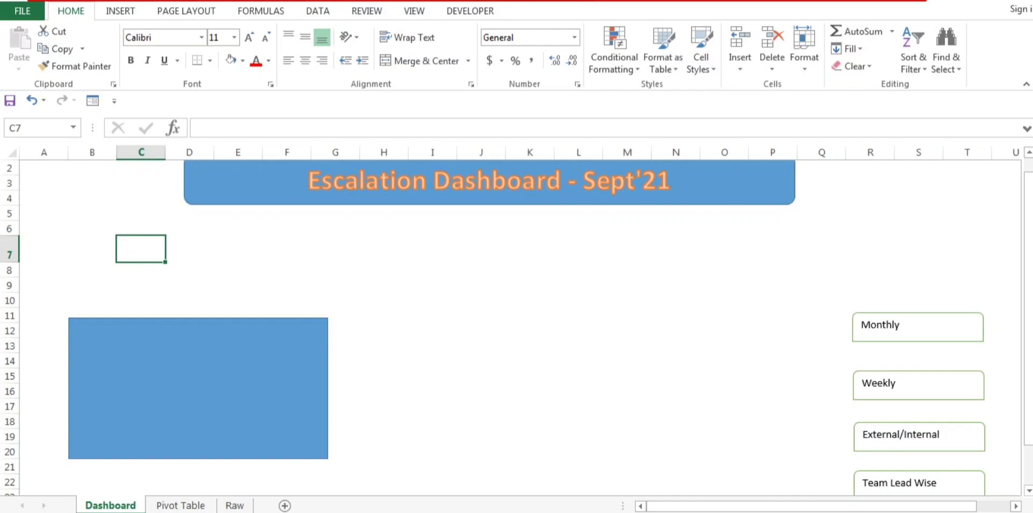
text(=)
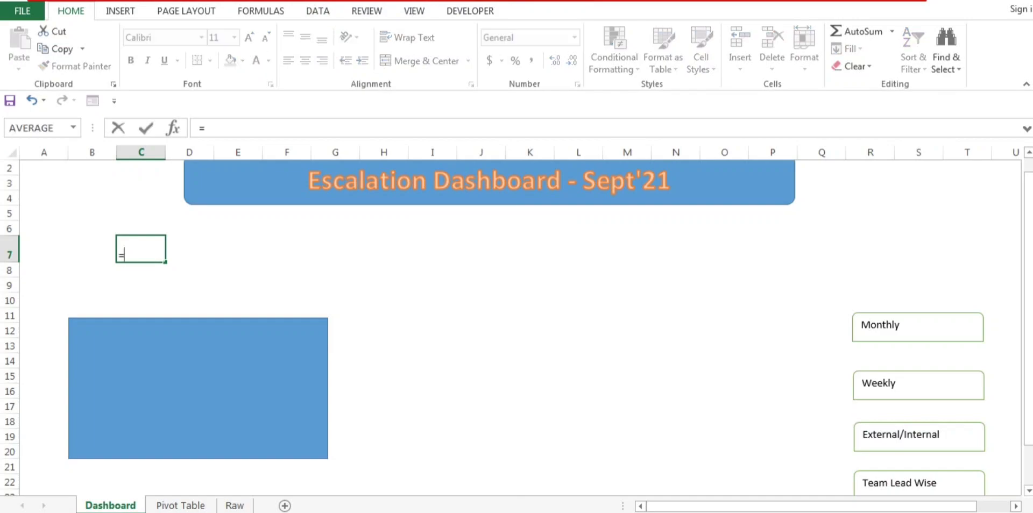
click(180, 505)
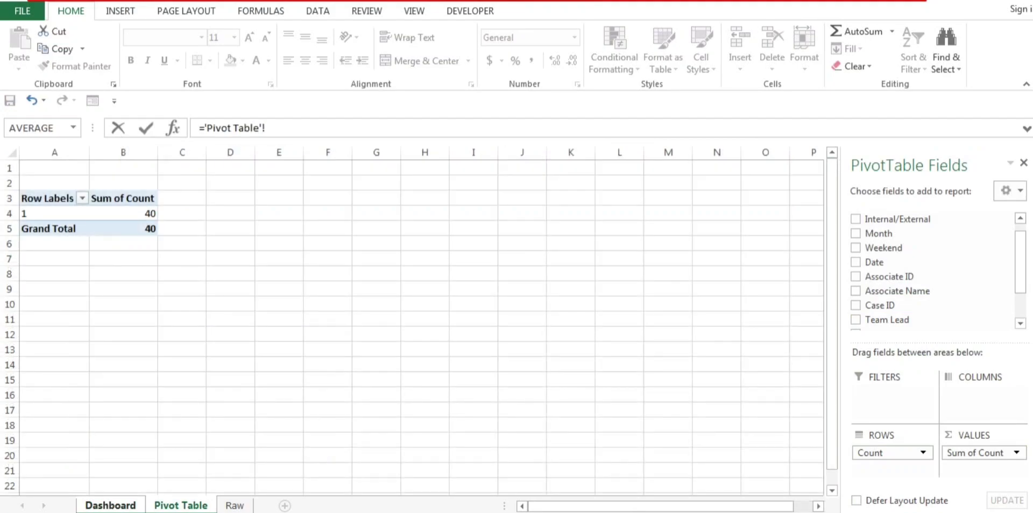
click(123, 228)
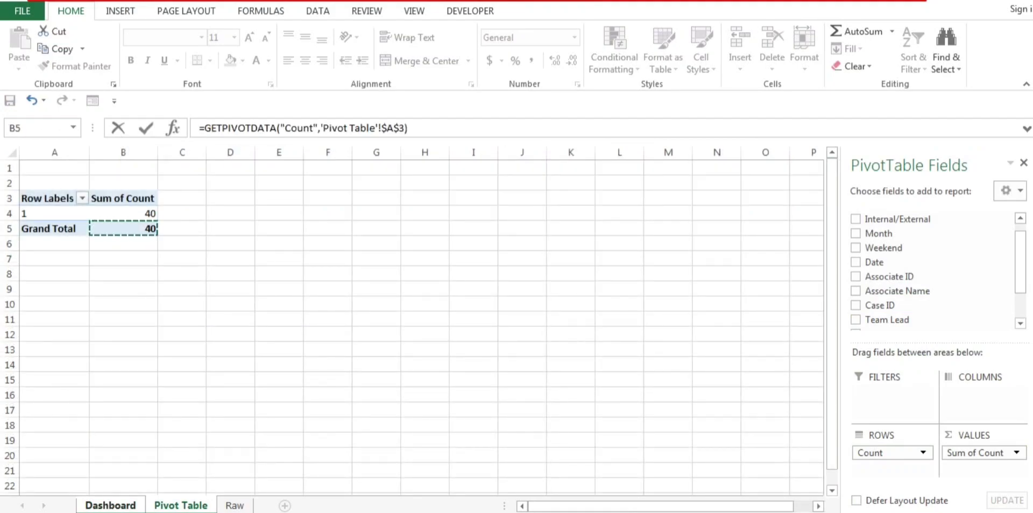
key(Return)
key(Return)
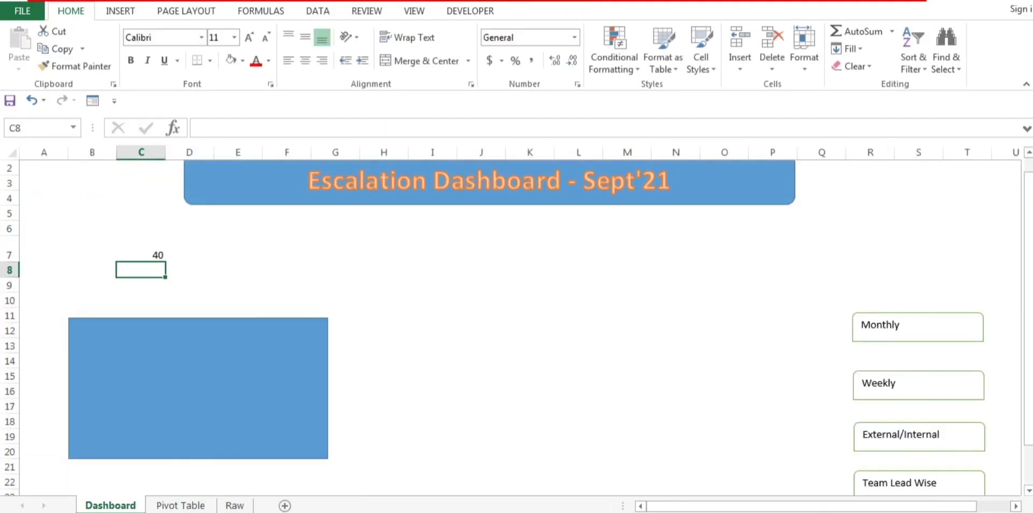
Draw a pentagon arrow shape about 1.33" wide and 0.64" high over cell C7 and position it around the cell.
click(141, 249)
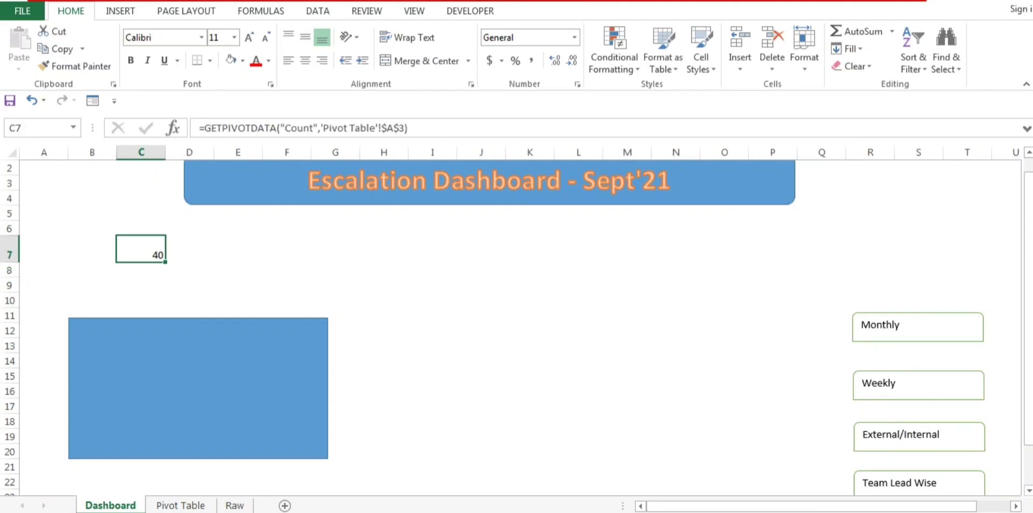
click(237, 249)
click(287, 249)
click(141, 249)
click(119, 11)
click(237, 31)
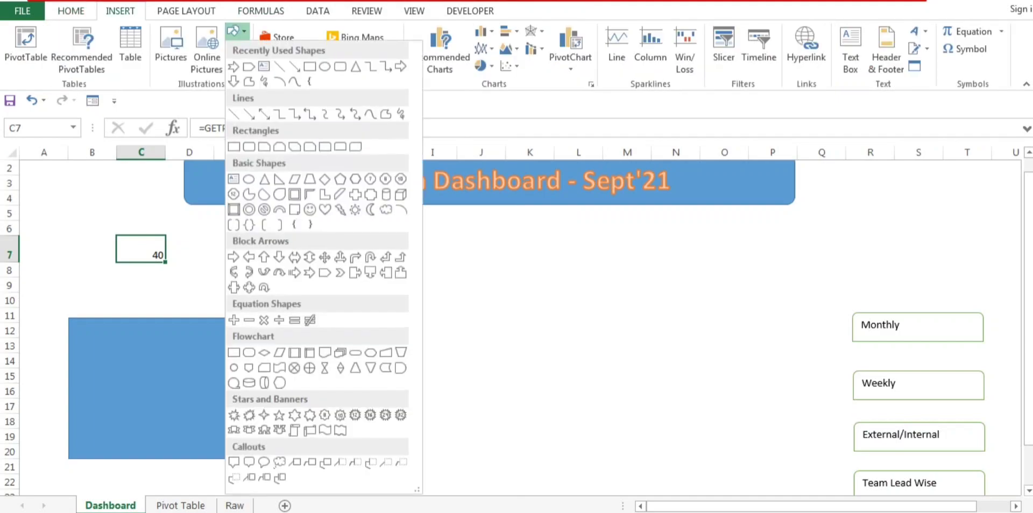
click(248, 66)
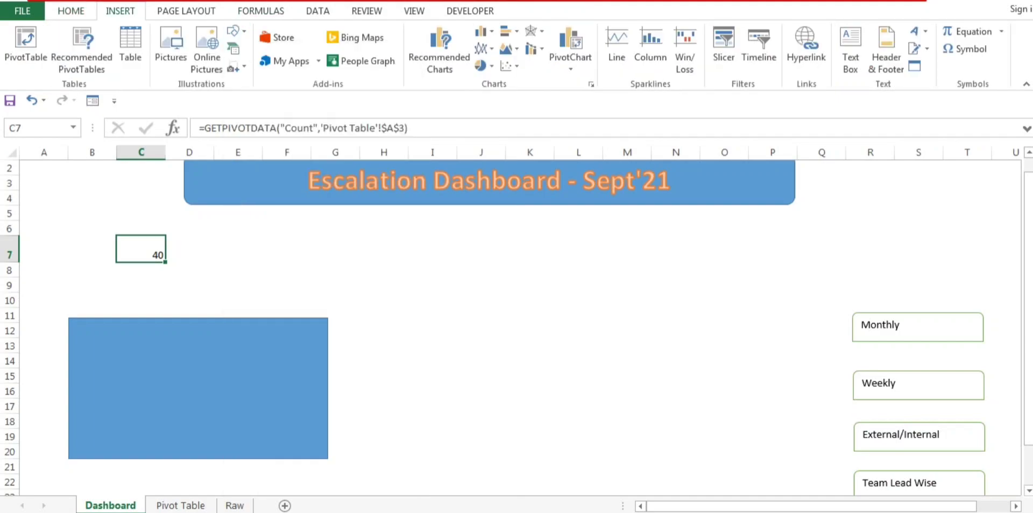
drag(108, 229, 206, 277)
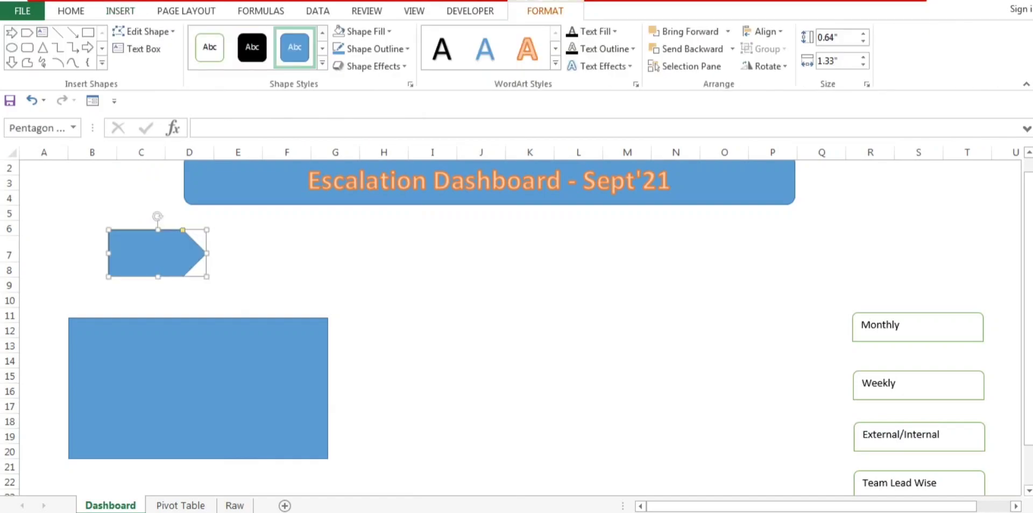
drag(153, 253, 146, 252)
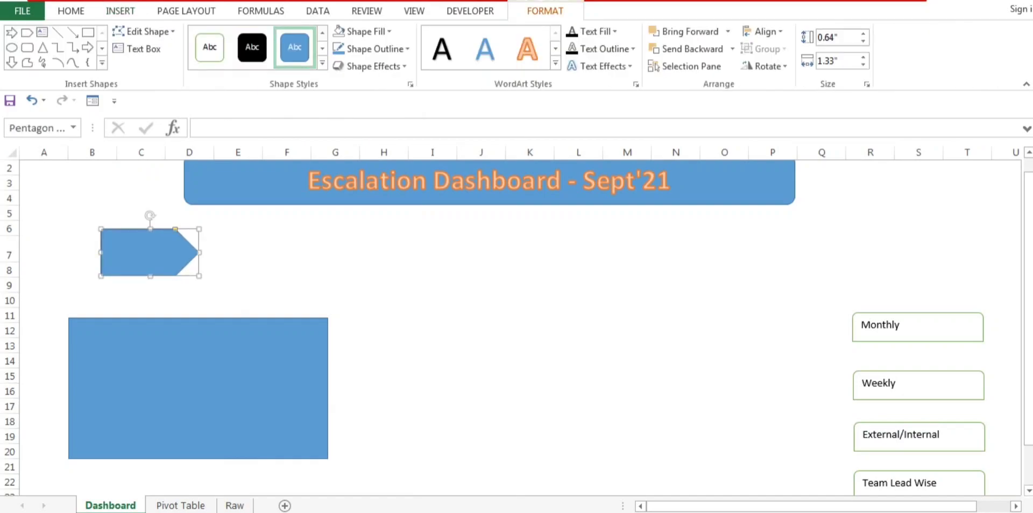
Set the pentagon arrow shape to No Fill.
right_click(149, 256)
click(149, 247)
right_click(149, 246)
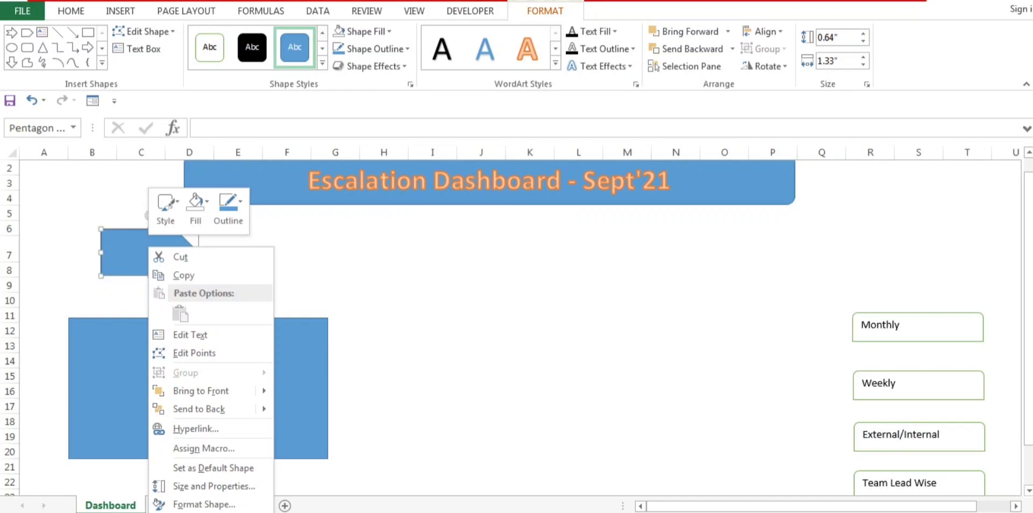
click(195, 210)
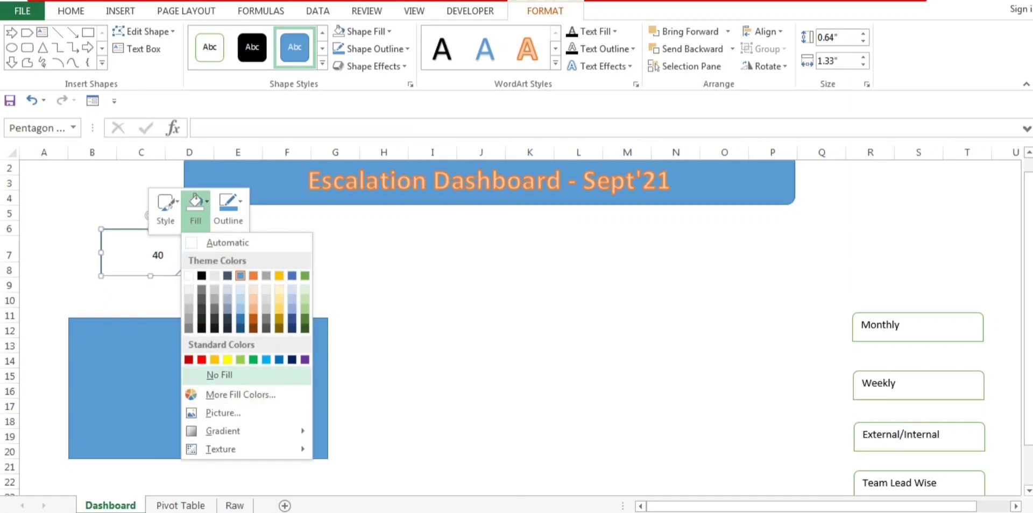
click(219, 375)
Center the value in cell C7 vertically and horizontally and increase its font size by three steps.
click(143, 250)
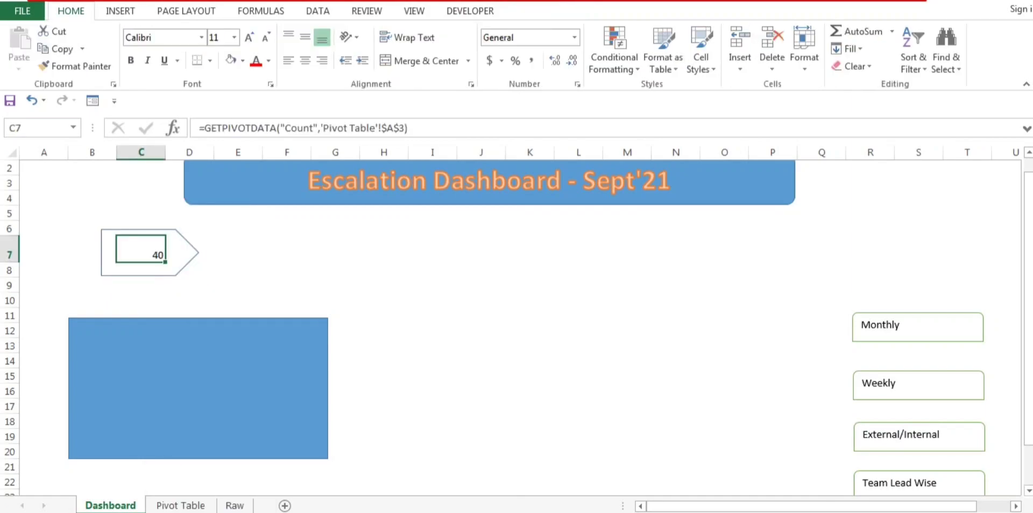
click(305, 38)
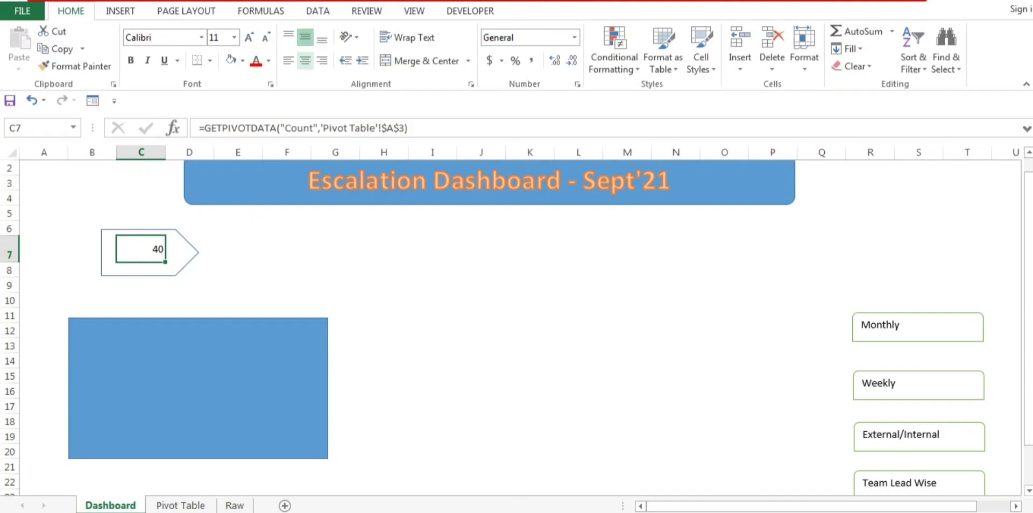
click(305, 60)
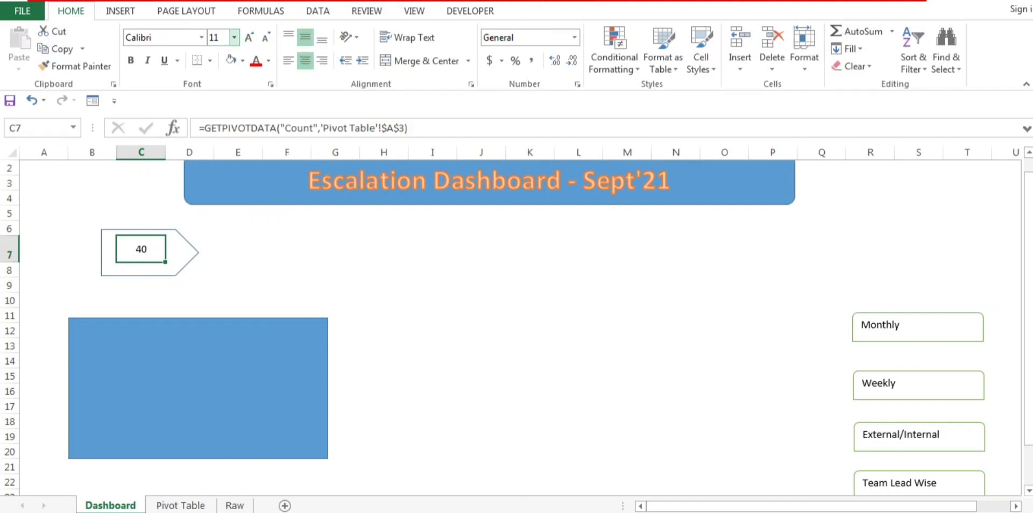
click(248, 37)
click(248, 37)
click(249, 37)
click(287, 270)
Nudge the pentagon arrow shape slightly left and up so it frames the value in cell C7.
click(141, 249)
click(189, 250)
click(141, 270)
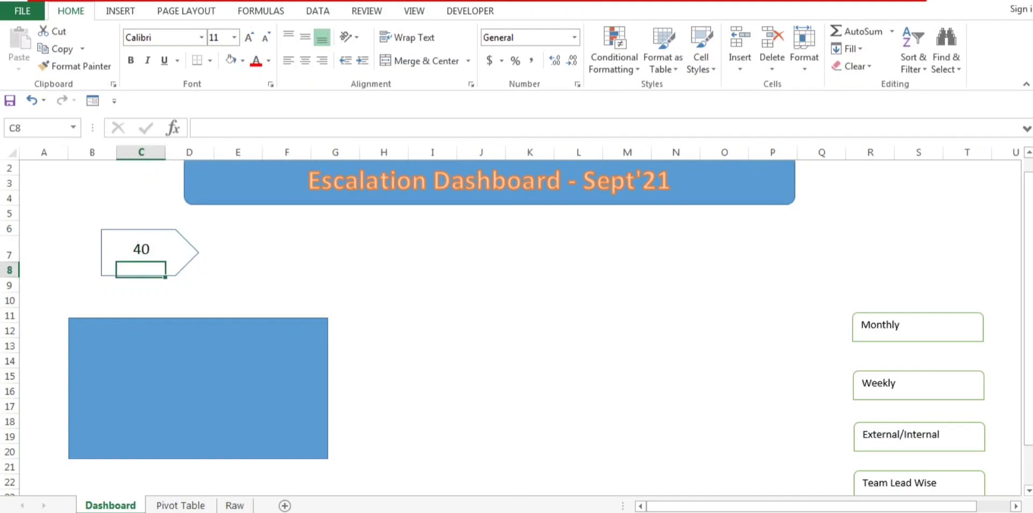
click(189, 250)
click(197, 252)
drag(141, 270, 181, 262)
click(186, 264)
click(287, 270)
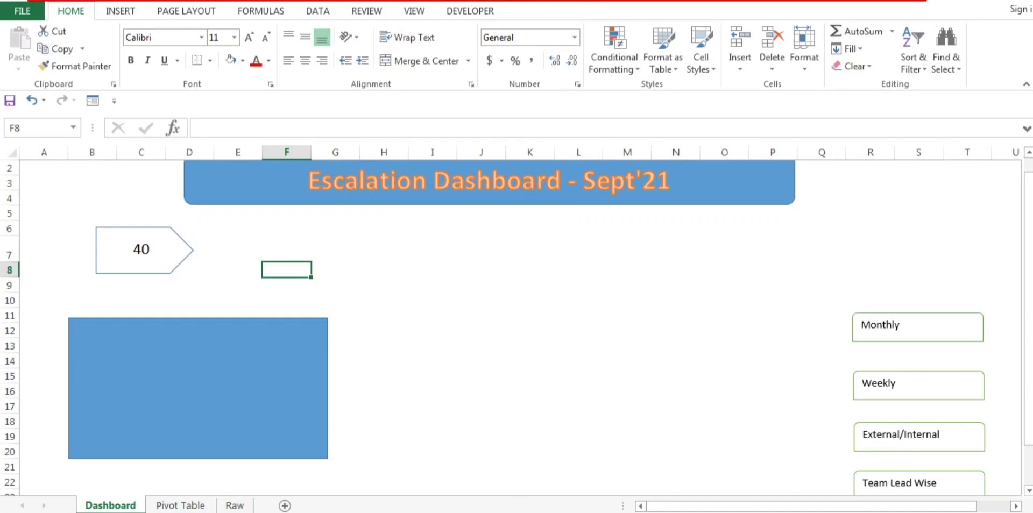
Copy the last record on the Raw sheet, A41 through J41, into row 42 directly below.
click(235, 505)
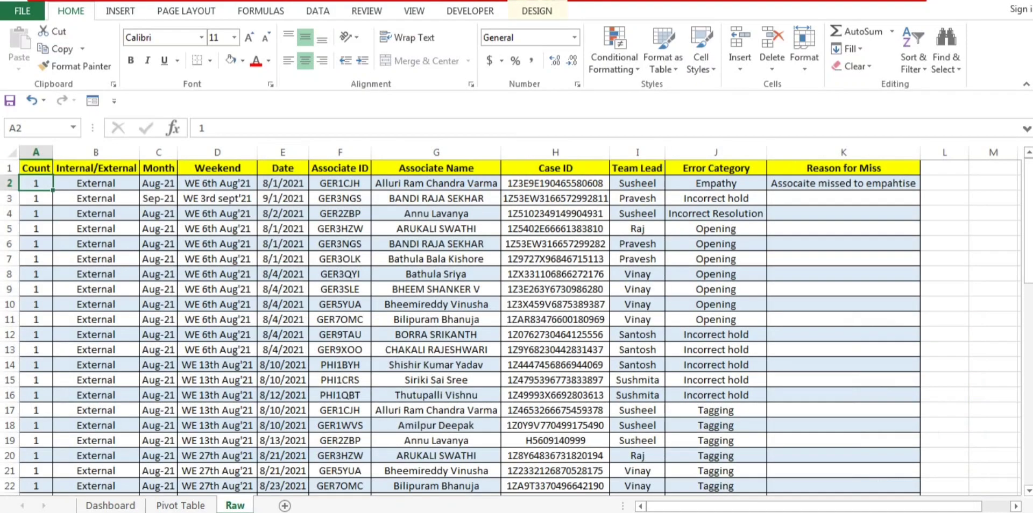
click(96, 320)
key(Left)
key(ctrl+Down)
key(ctrl+shift+Right)
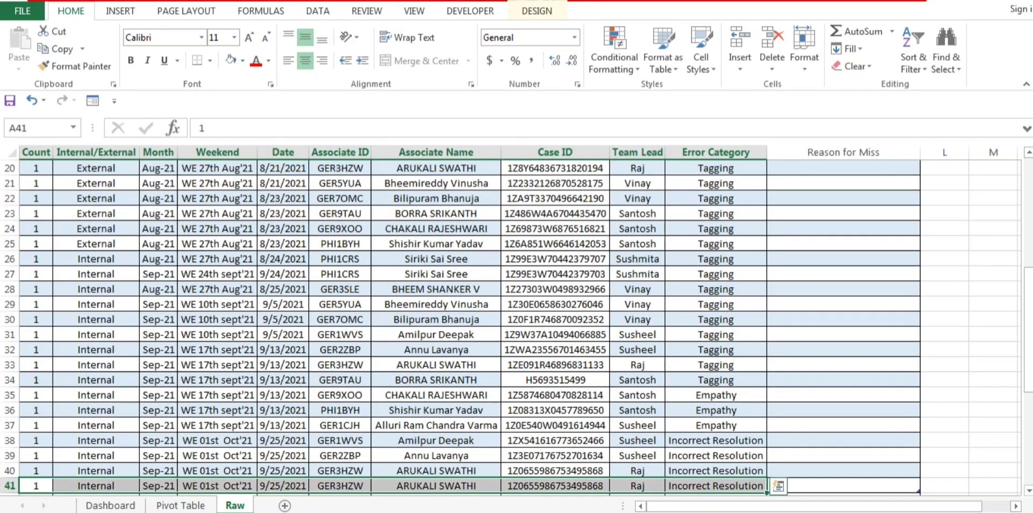
key(ctrl+c)
key(Down)
key(ctrl+v)
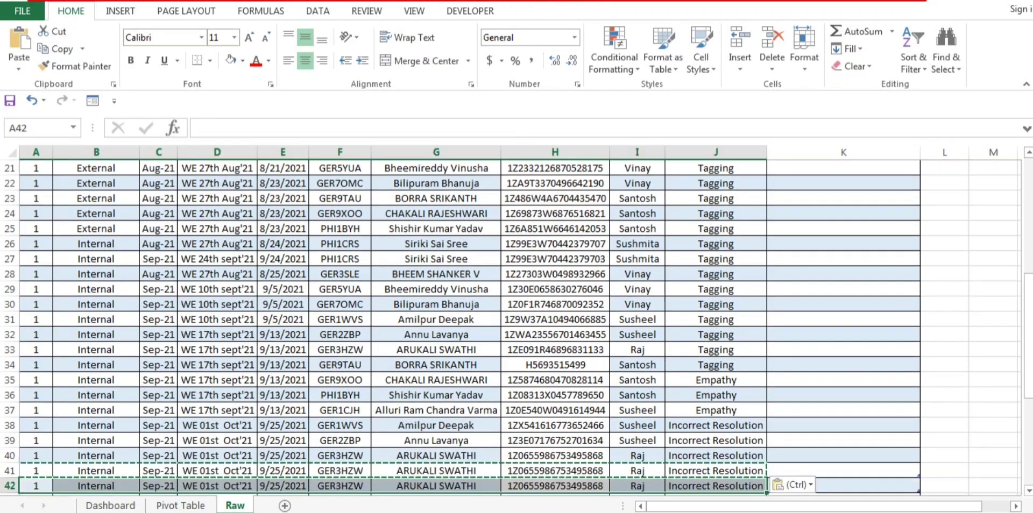
Refresh the PivotTable with the added record and check the linked total in cell C7 of the Dashboard sheet.
key(Up)
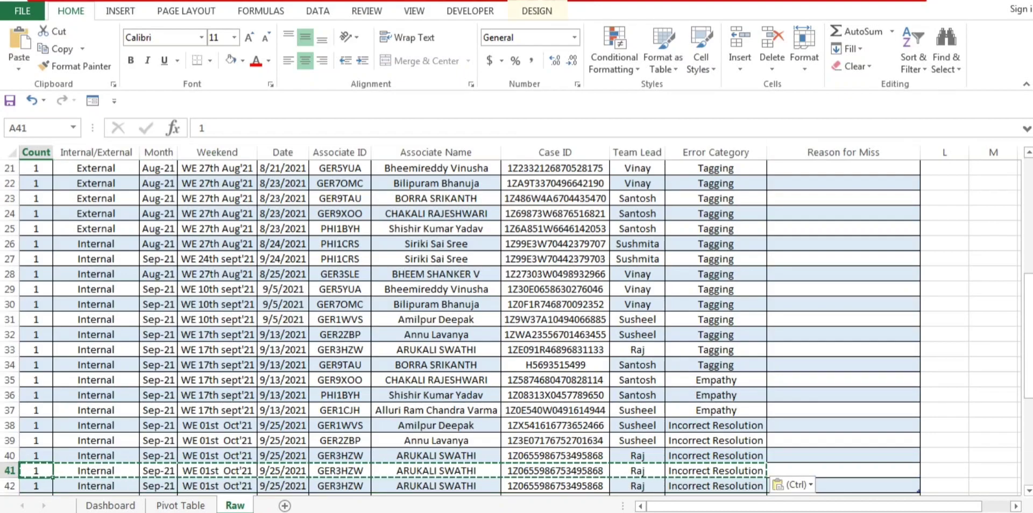
click(181, 506)
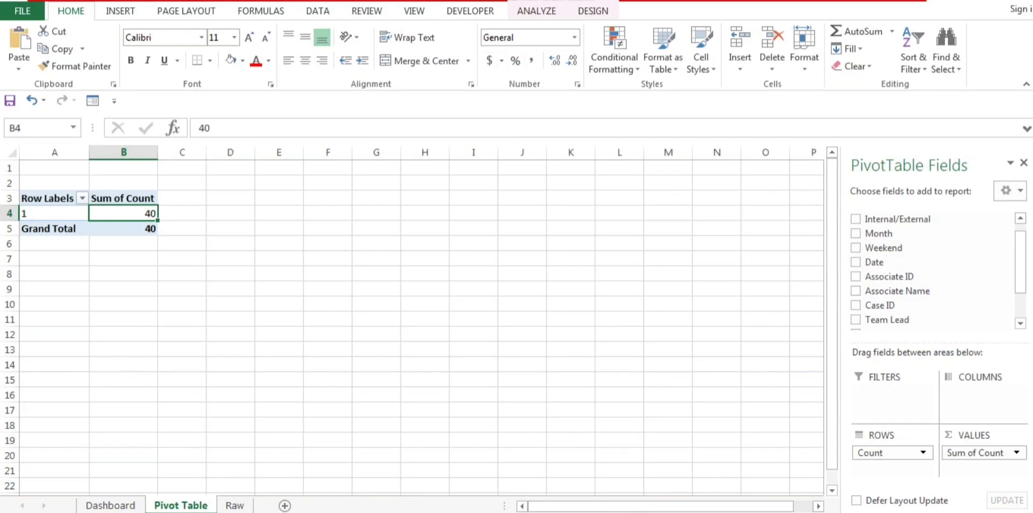
click(537, 11)
click(487, 41)
key(ctrl+Page_Up)
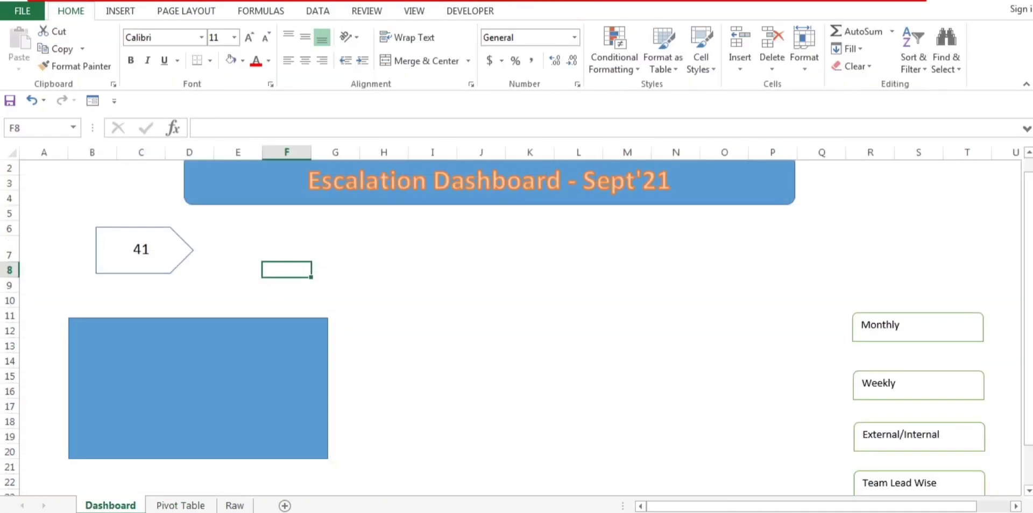
click(141, 249)
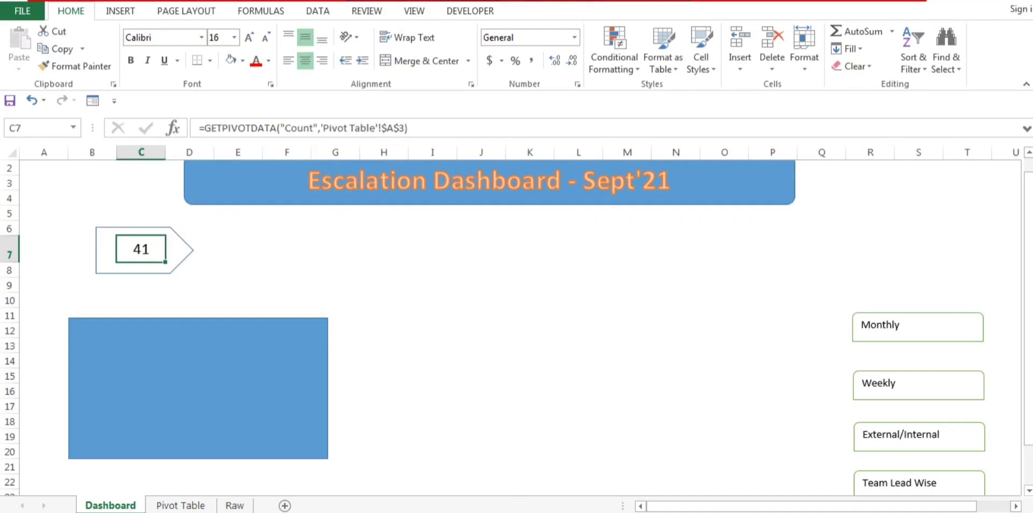
click(287, 300)
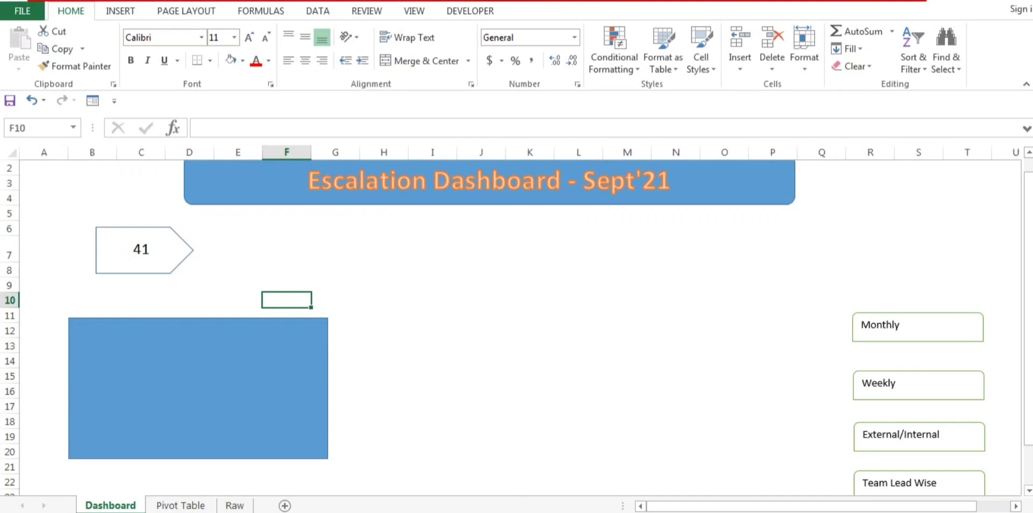
Clear the duplicated test record from A42 through J42 on the Raw sheet.
click(180, 506)
click(235, 505)
click(96, 440)
click(36, 440)
key(ctrl+Down)
key(ctrl+shift+Right)
key(Delete)
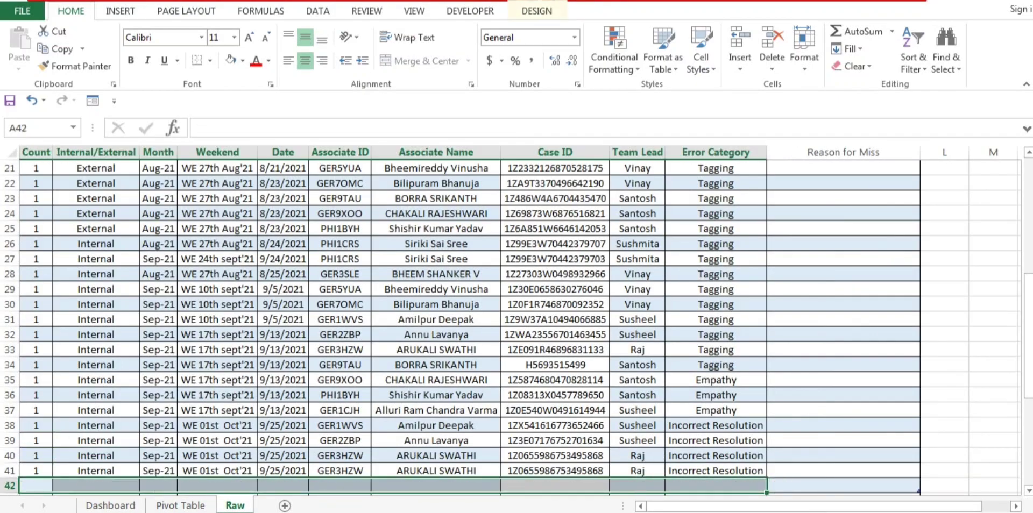
Delete rows 42 through 49 below the last record on the Raw sheet.
key(Up)
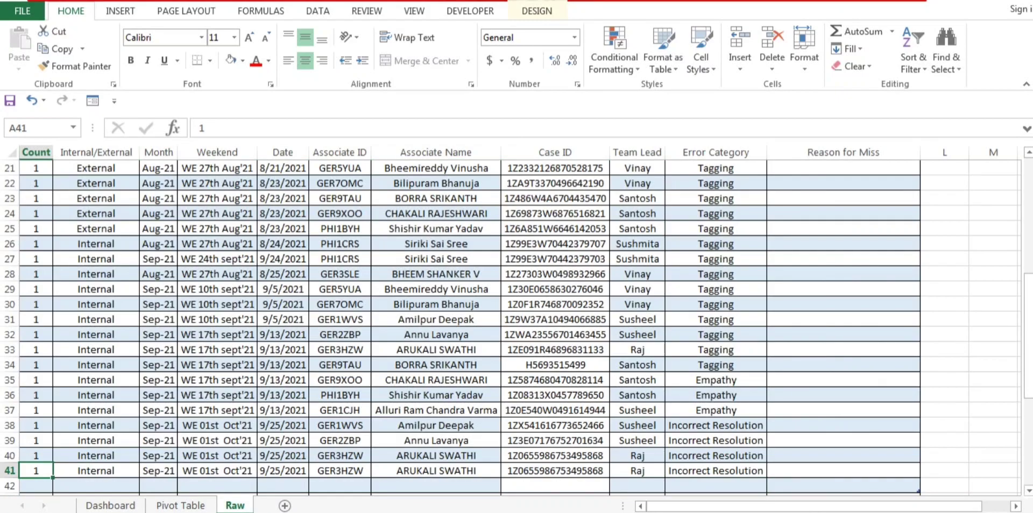
key(Down)
key(Down)
key(Down)
key(Down)
key(Down)
key(Down)
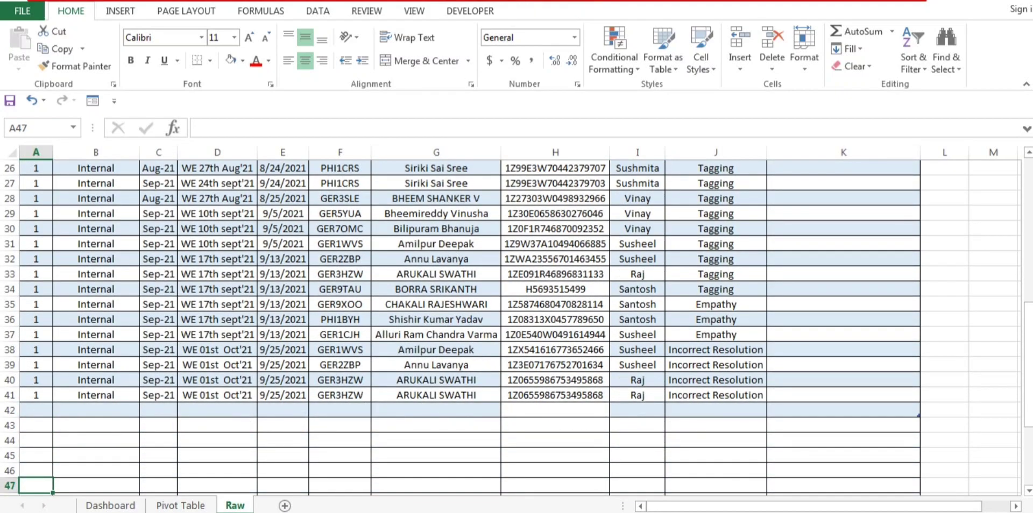
drag(9, 411, 10, 471)
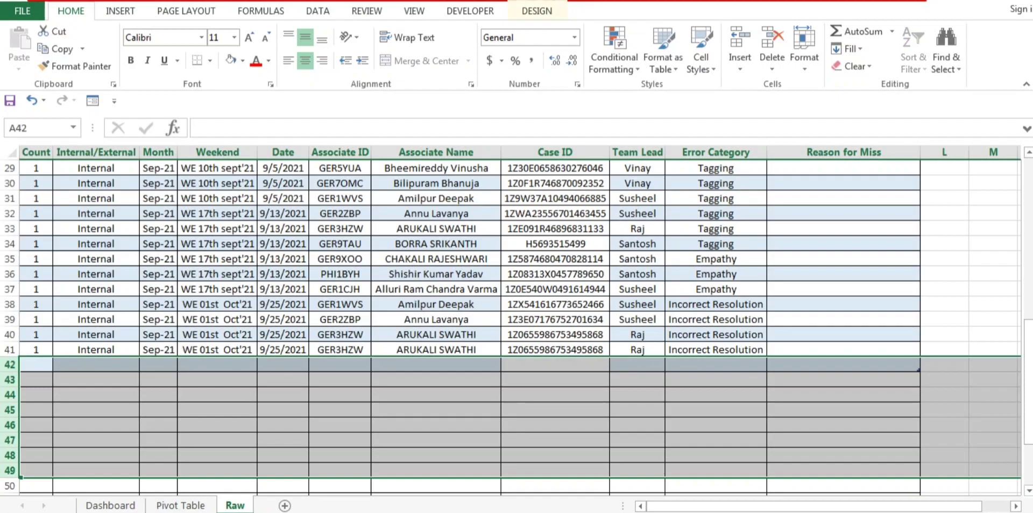
key(ctrl+minus)
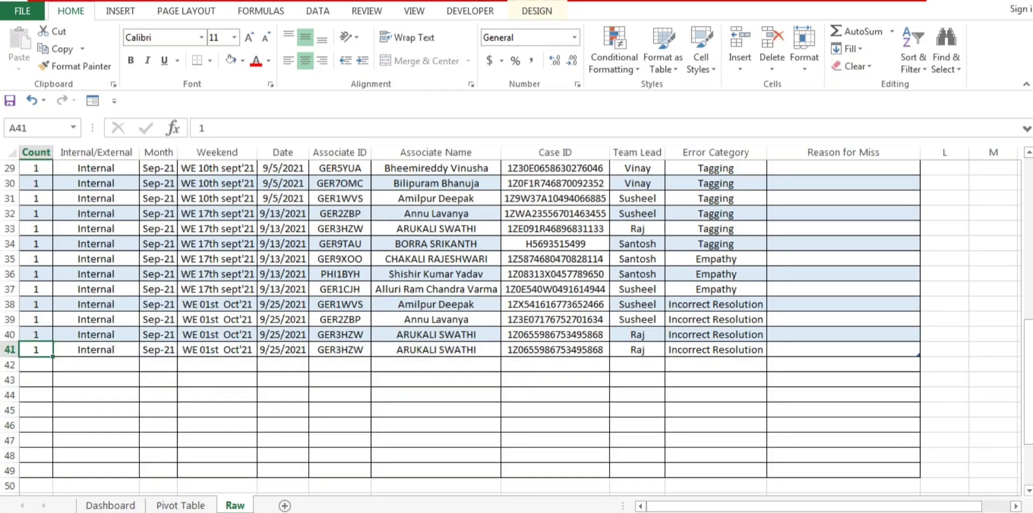
Refresh the PivotTable after the row deletion and check the total on the Dashboard sheet.
click(181, 505)
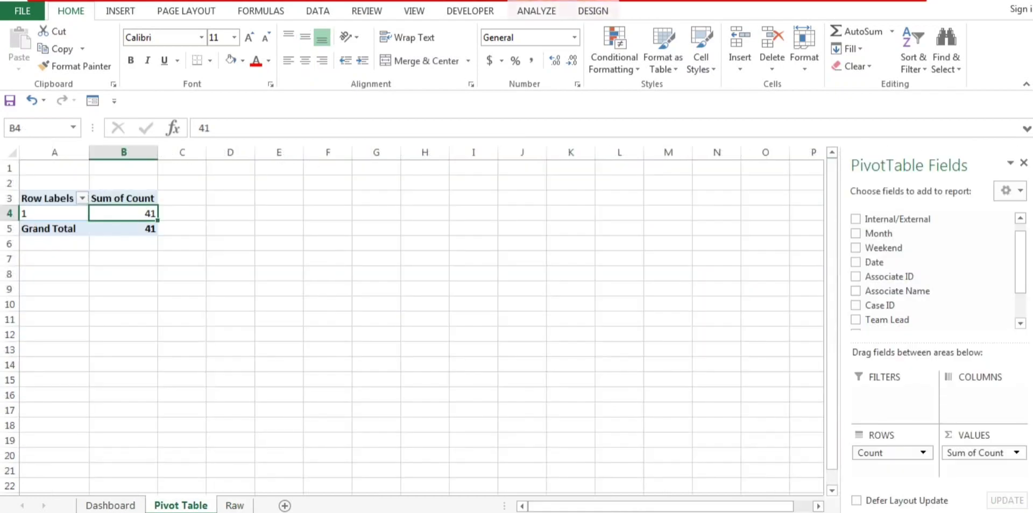
click(537, 11)
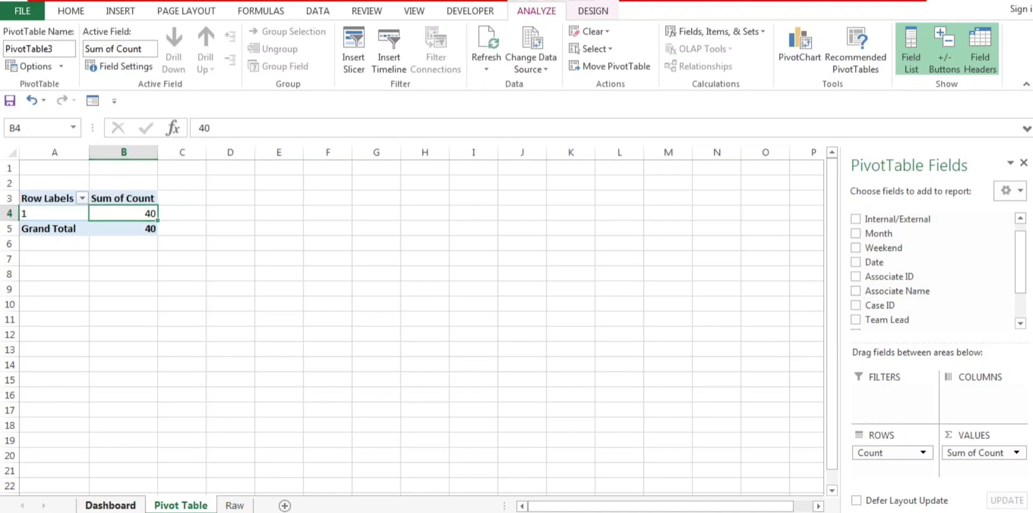
click(111, 506)
click(237, 249)
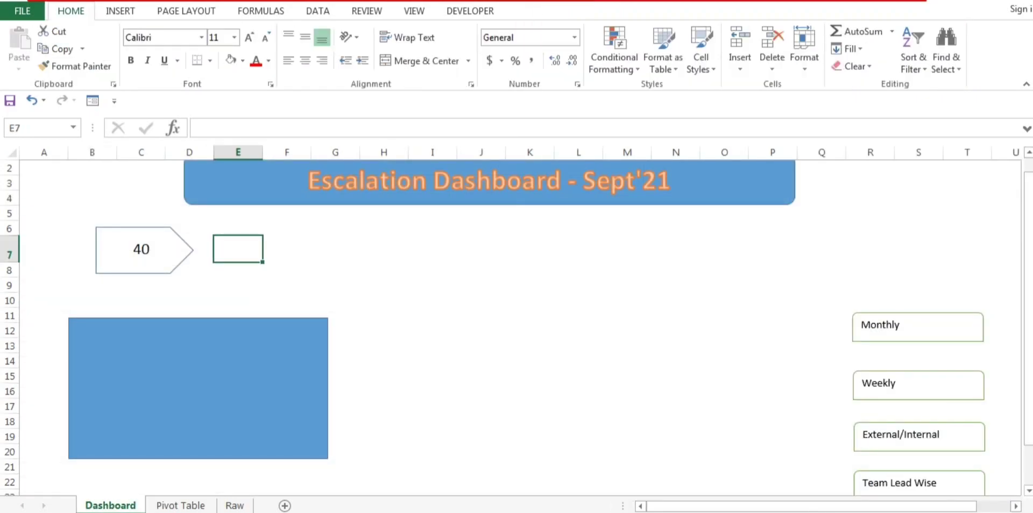
mouse_move(383, 314)
mouse_down()
mouse_move(383, 334)
mouse_move(675, 392)
mouse_move(724, 409)
mouse_move(723, 451)
mouse_move(773, 451)
mouse_up()
click(384, 229)
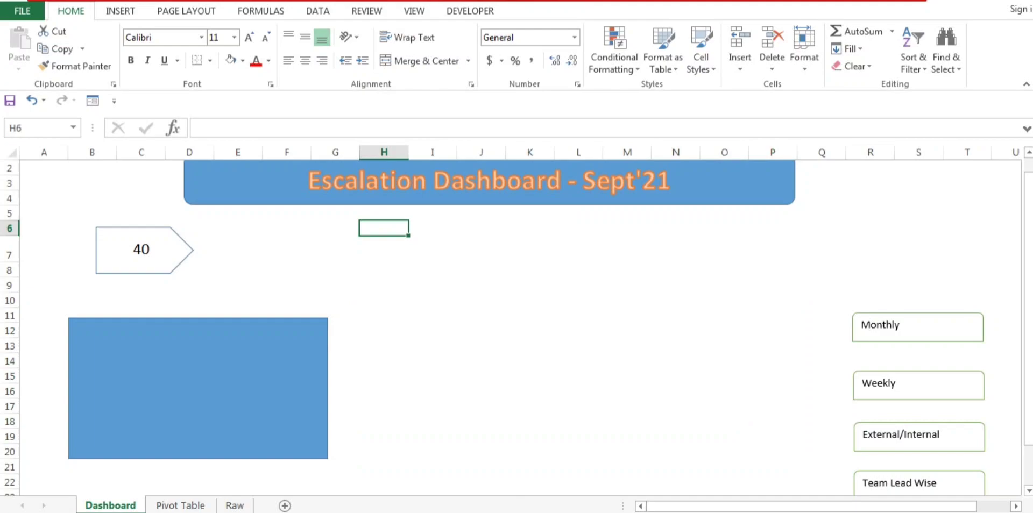
Copy the whole PivotTable, A3 through B5, on the Pivot Table sheet.
key(ctrl+Page_Down)
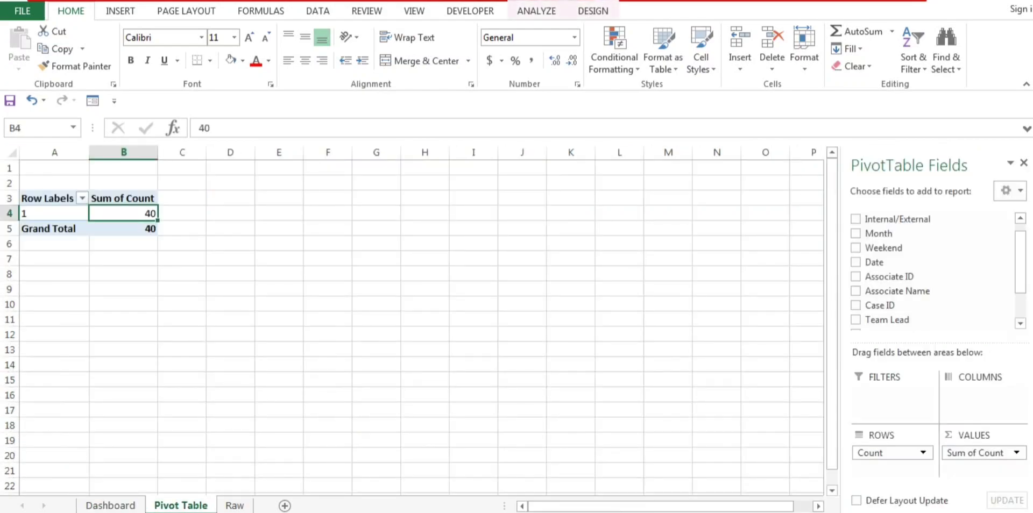
drag(49, 199, 140, 230)
key(ctrl+c)
key(ctrl+Home)
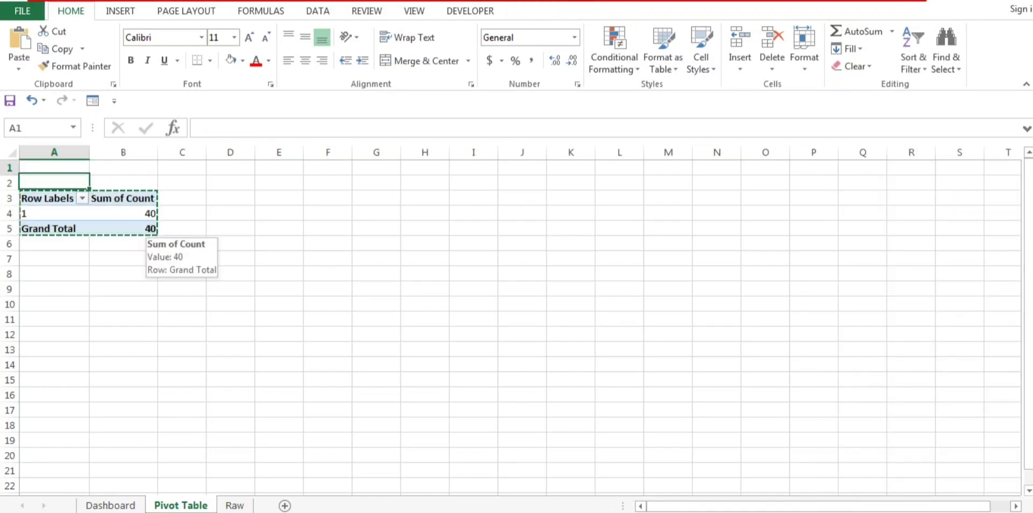
key(ctrl+Down)
key(ctrl+shift+Right)
key(ctrl+shift+Down)
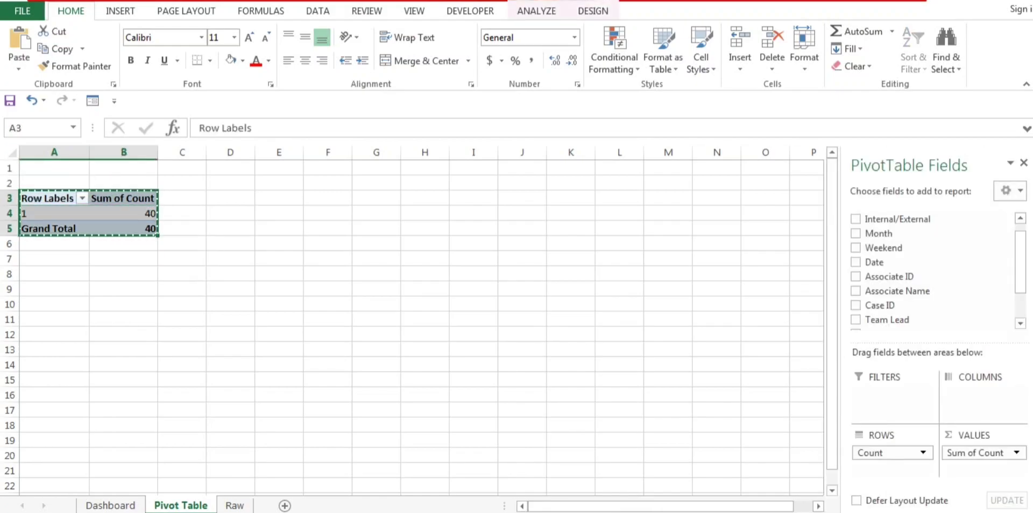
key(Down)
key(Up)
key(ctrl+Home)
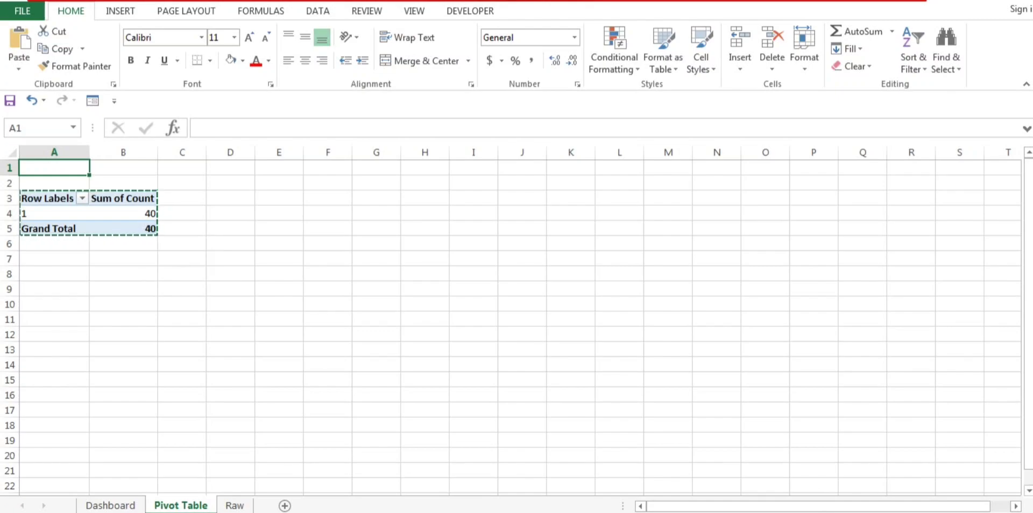
Add the Associate ID field as a report filter to the PivotTable.
click(129, 200)
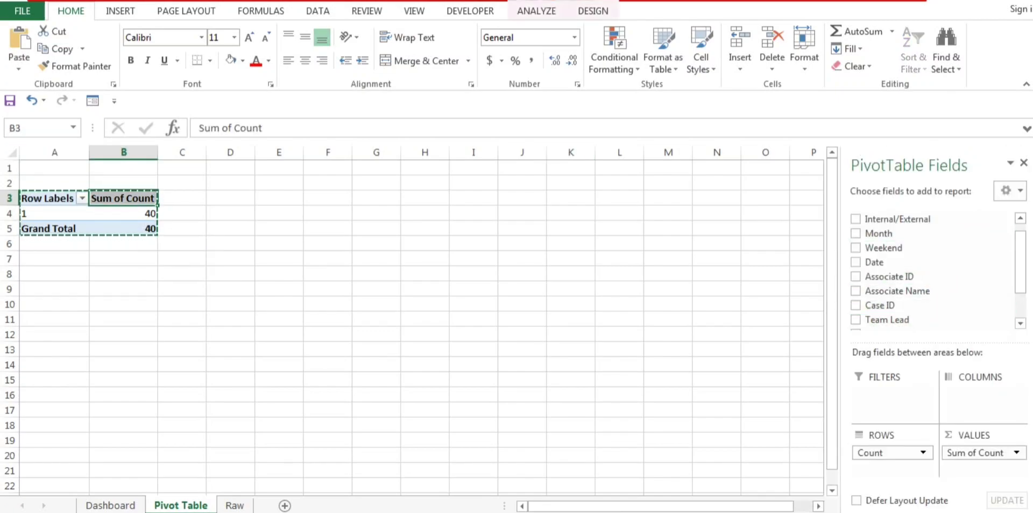
drag(889, 277, 893, 401)
key(Left)
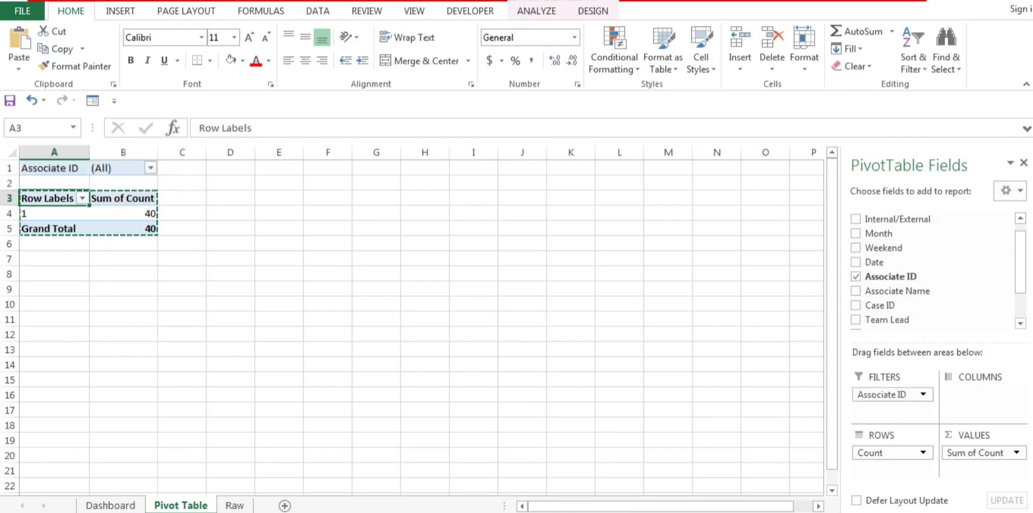
Paste the copied PivotTable cells at A10 and clear the pasted block.
key(Down)
key(Down)
key(Down)
key(Down)
key(Down)
key(Down)
key(Down)
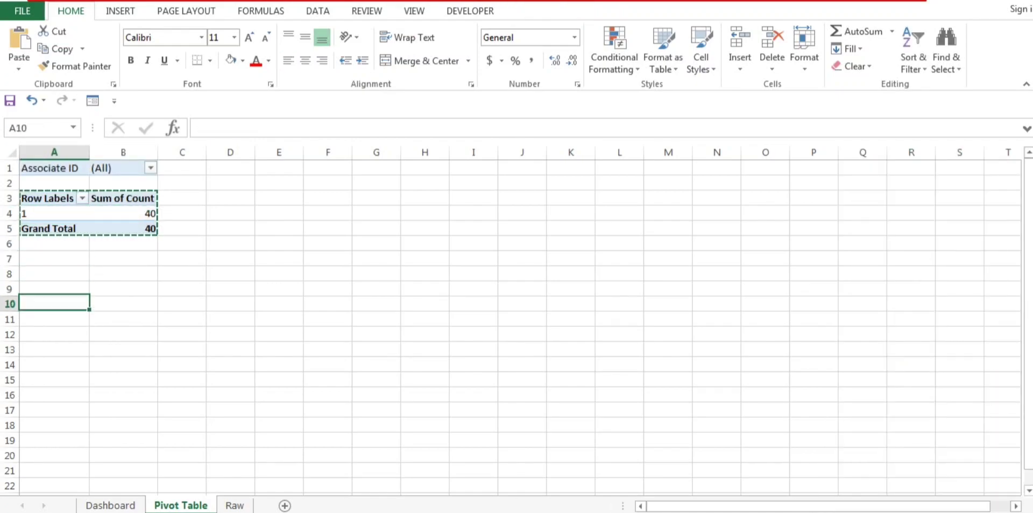
key(ctrl+v)
key(Up)
key(Down)
key(shift+Right)
key(shift+Down)
key(shift+Down)
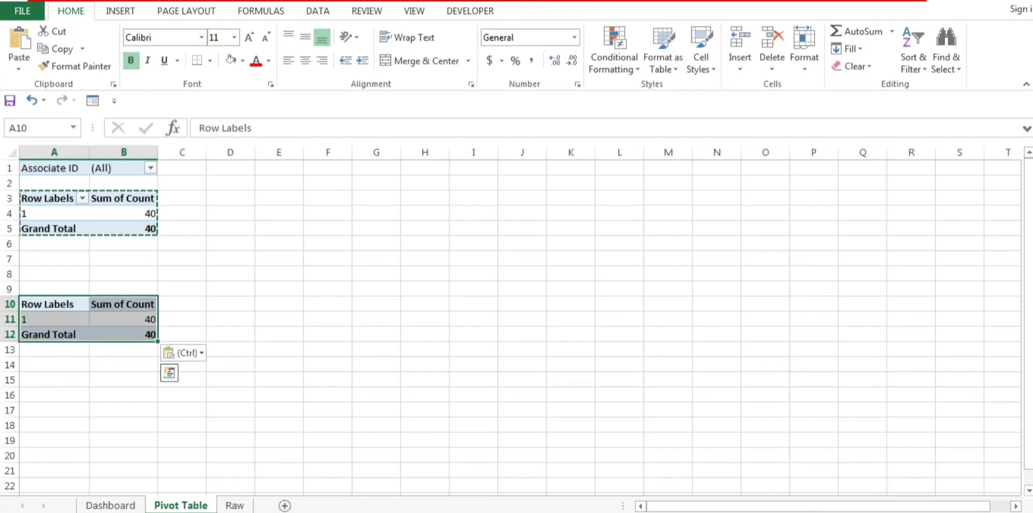
key(Delete)
key(ctrl+Home)
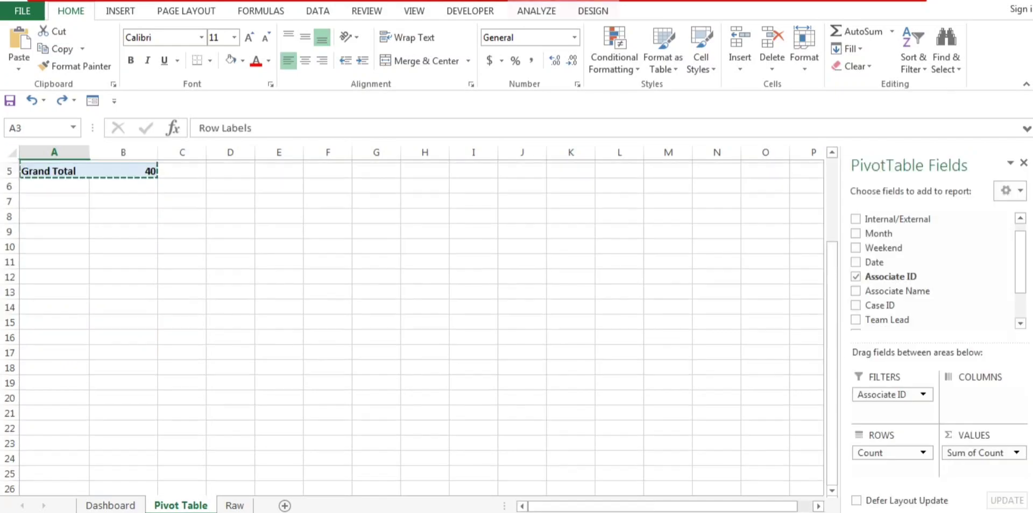
key(shift+Right)
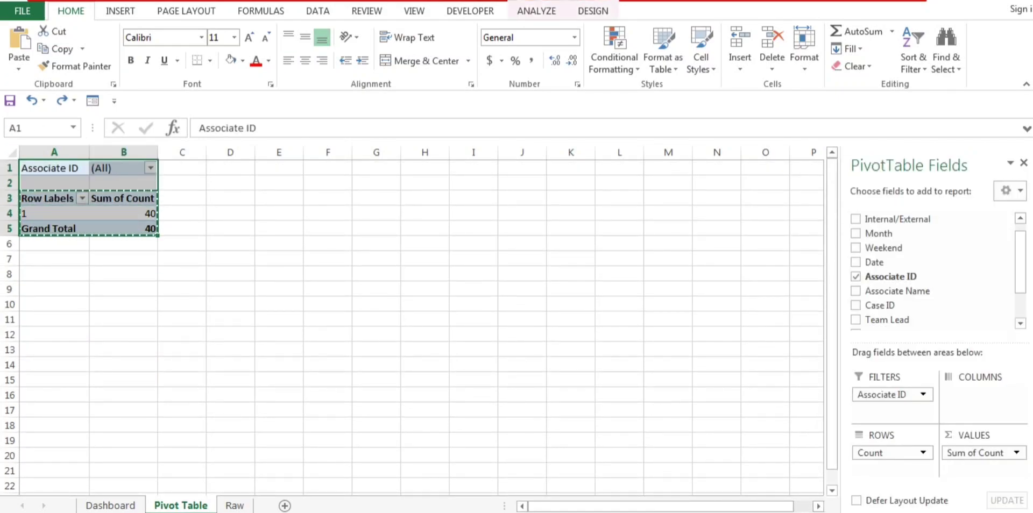
key(Down)
key(Down)
key(Down)
key(Down)
key(Down)
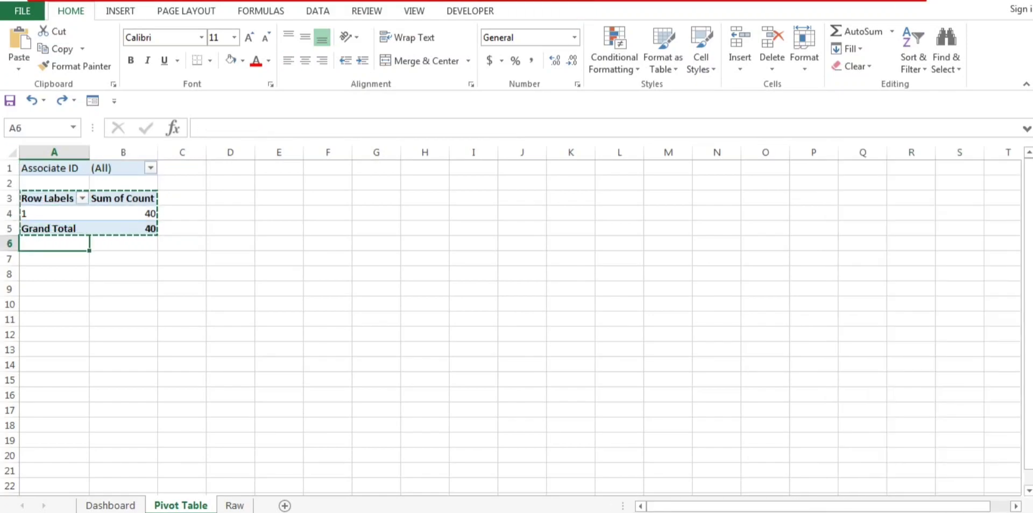
key(Down)
key(Down)
key(Down)
key(Up)
key(Up)
key(Up)
key(Up)
key(Up)
key(Up)
key(Up)
key(Up)
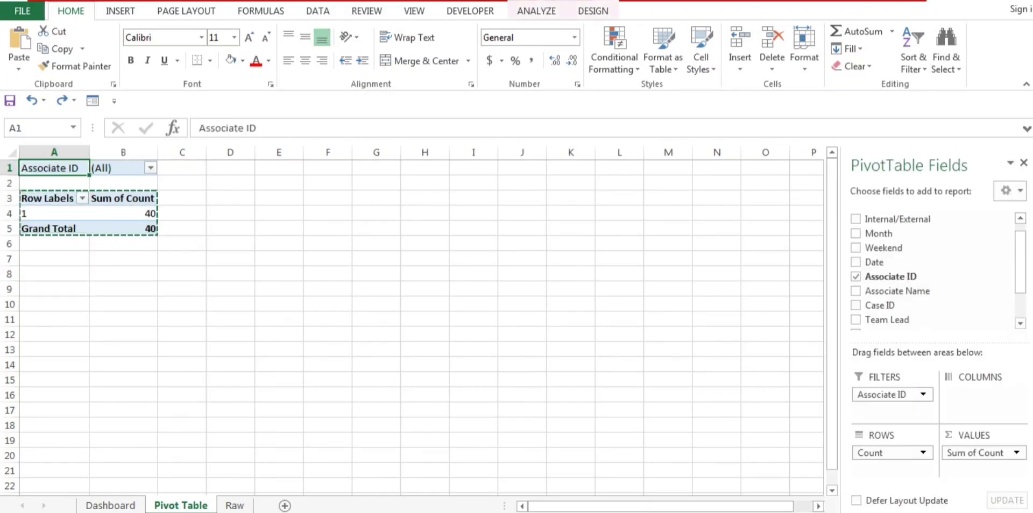
Remove the Associate ID report filter from the PivotTable.
key(Down)
key(Down)
drag(885, 395, 672, 334)
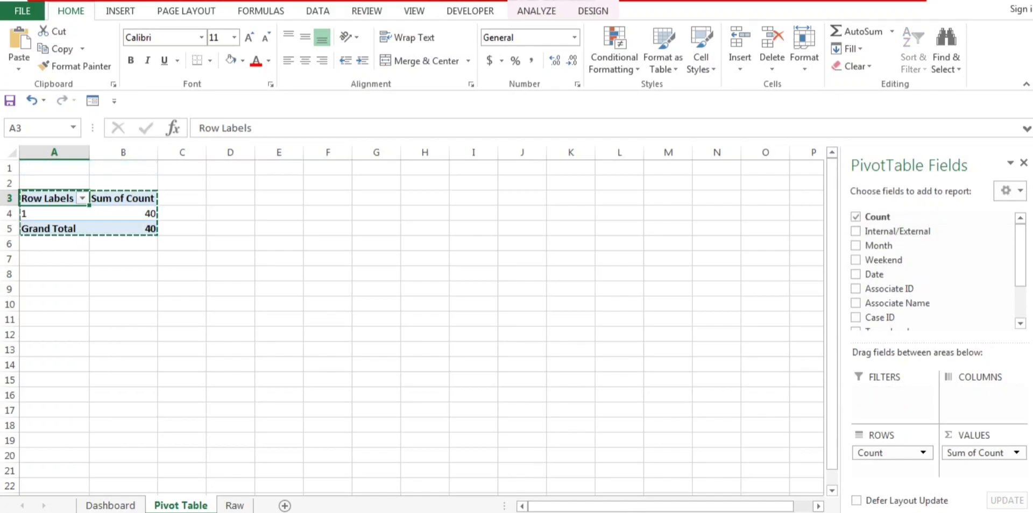
Paste a second copy of the PivotTable at cell A9, below the original.
key(shift+Right)
key(Down)
key(Down)
key(Down)
key(Down)
key(Down)
key(Down)
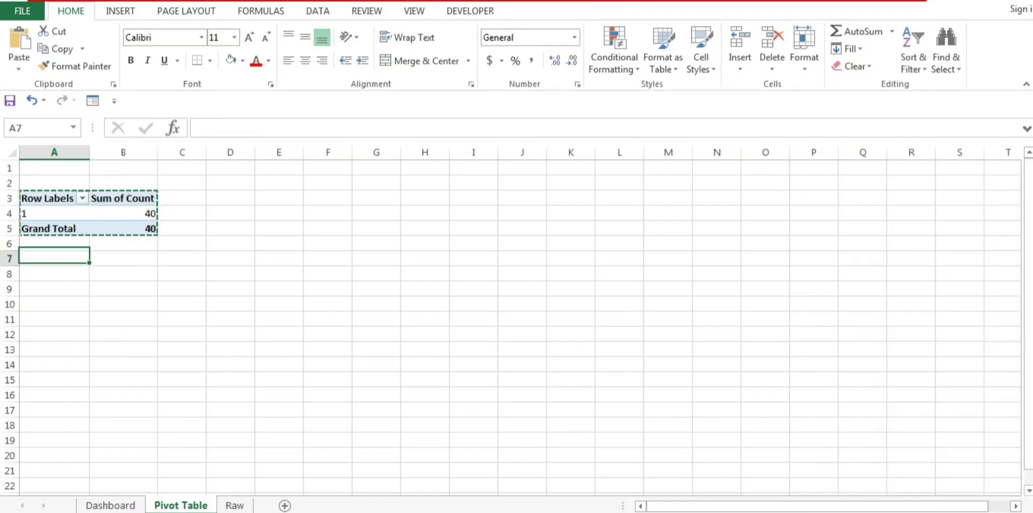
key(ctrl+v)
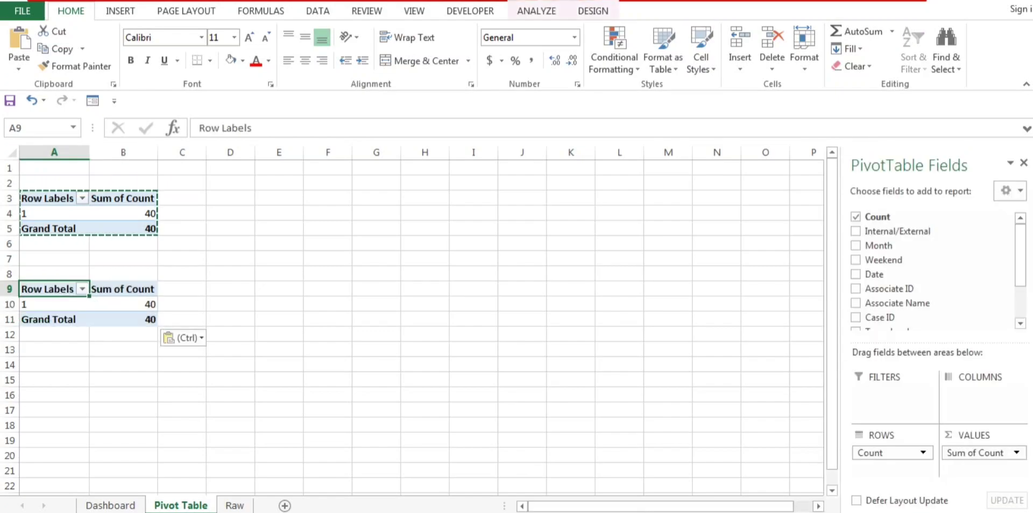
Replace Count with Team Lead as the row field of the PivotTable at A9 and show Sum of Count as its values.
key(Right)
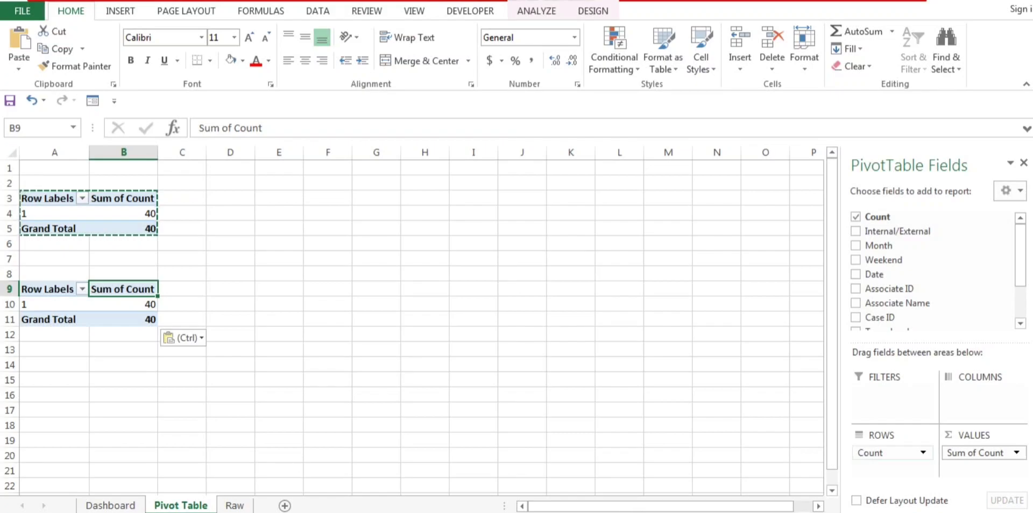
drag(888, 453, 624, 323)
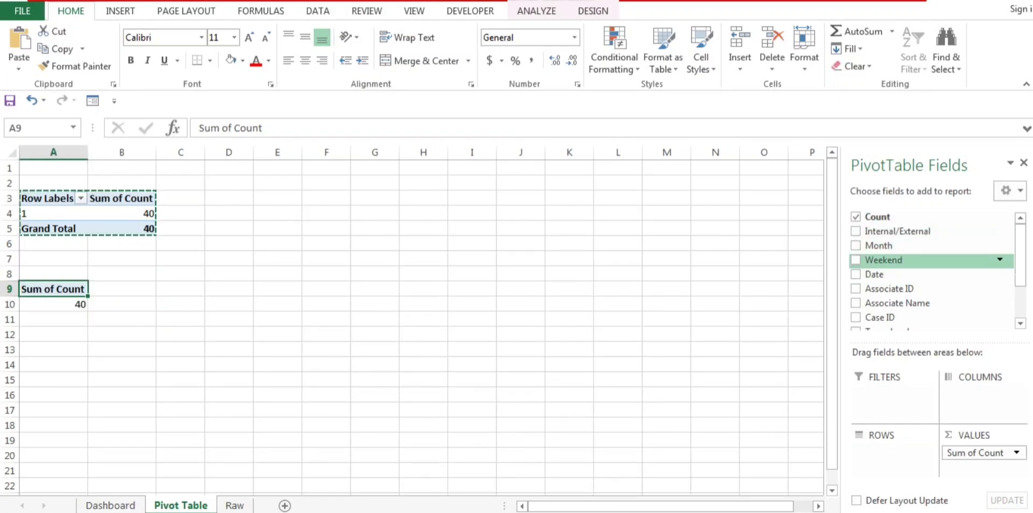
drag(1021, 255, 1020, 281)
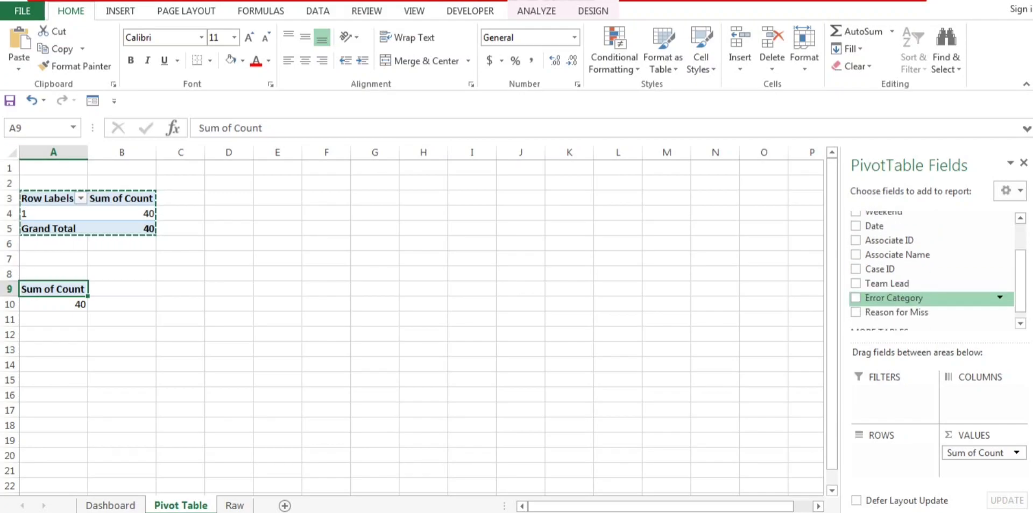
drag(888, 284, 893, 447)
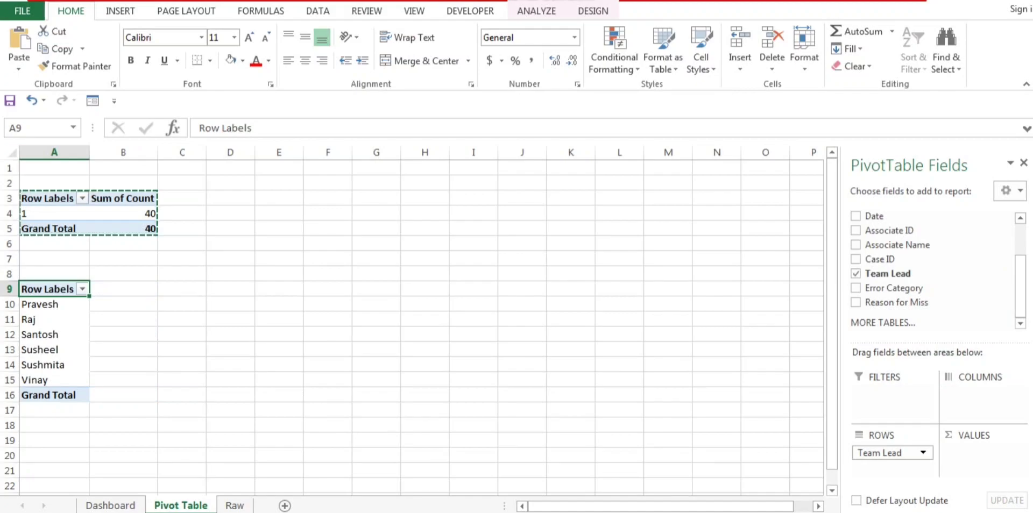
scroll(933, 259, up, 4)
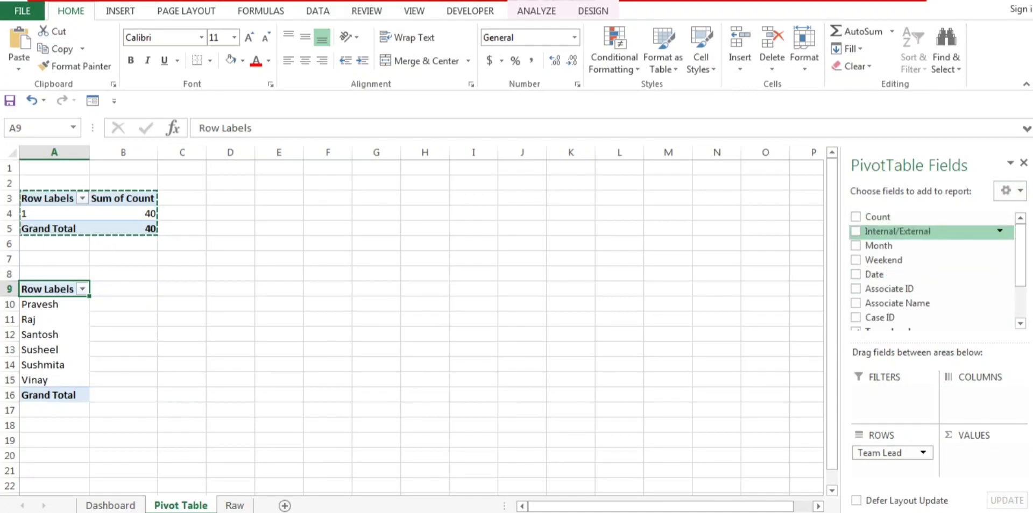
click(878, 217)
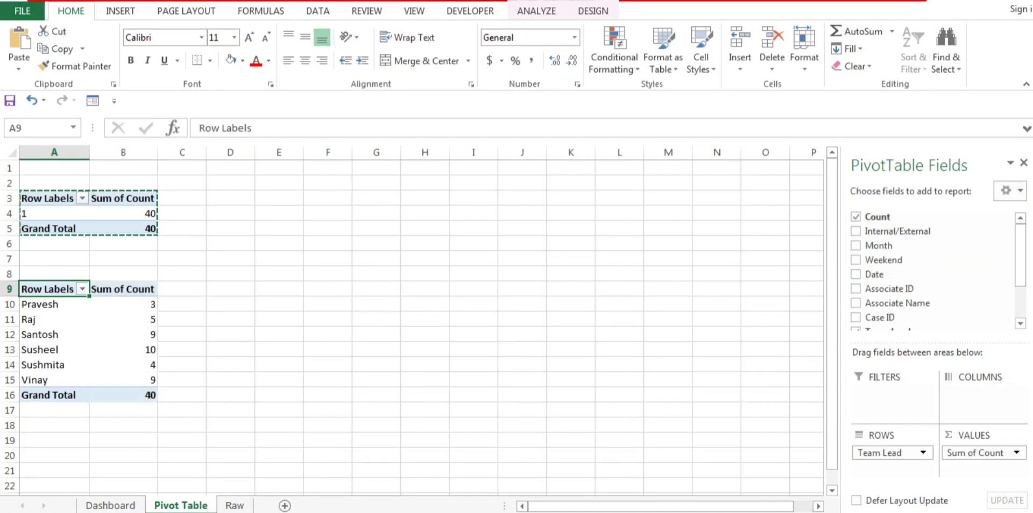
Sort the team lead PivotTable by Sum of Count from largest to smallest.
drag(123, 304, 123, 380)
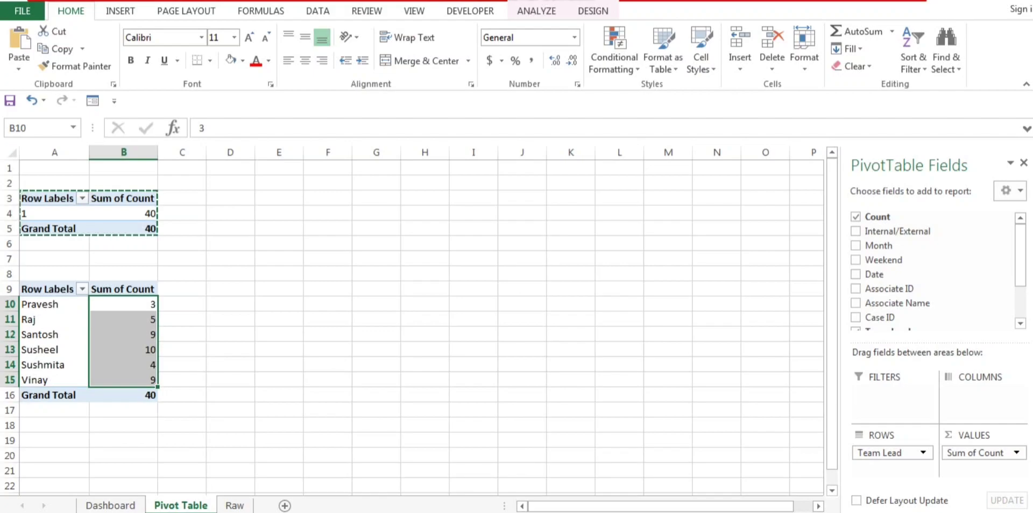
click(912, 59)
click(968, 104)
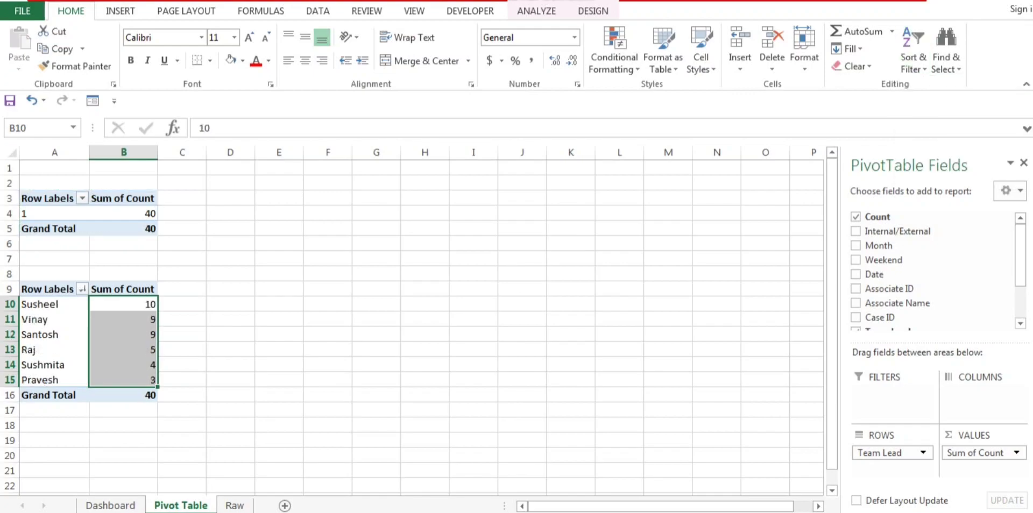
click(53, 320)
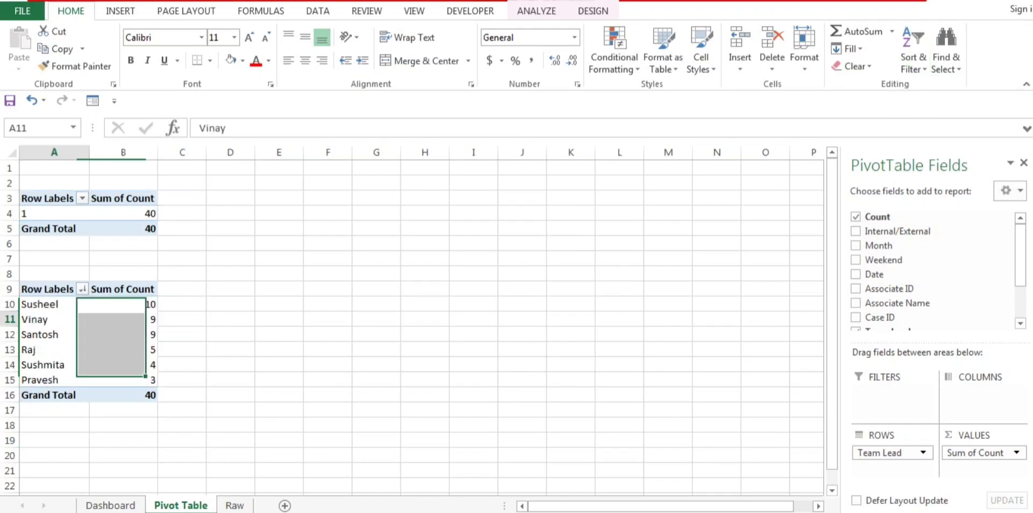
Insert a Clustered Column PivotChart from the team lead PivotTable range A9:B15.
click(49, 289)
drag(47, 289, 123, 380)
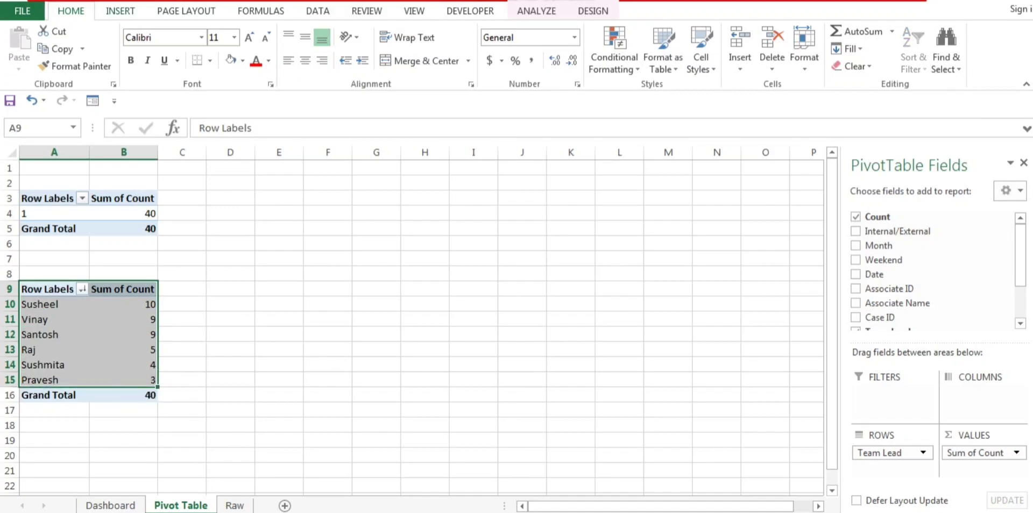
click(120, 11)
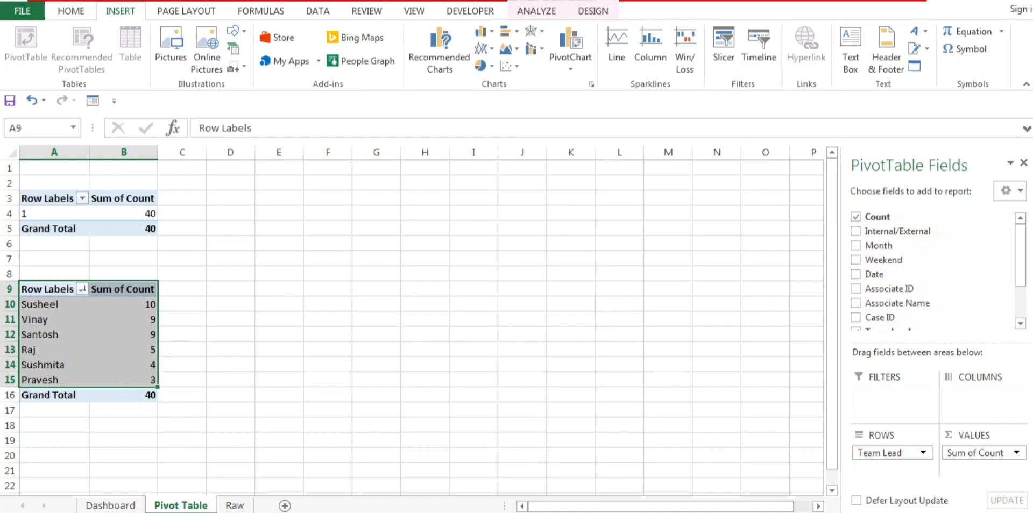
click(23, 10)
click(30, 9)
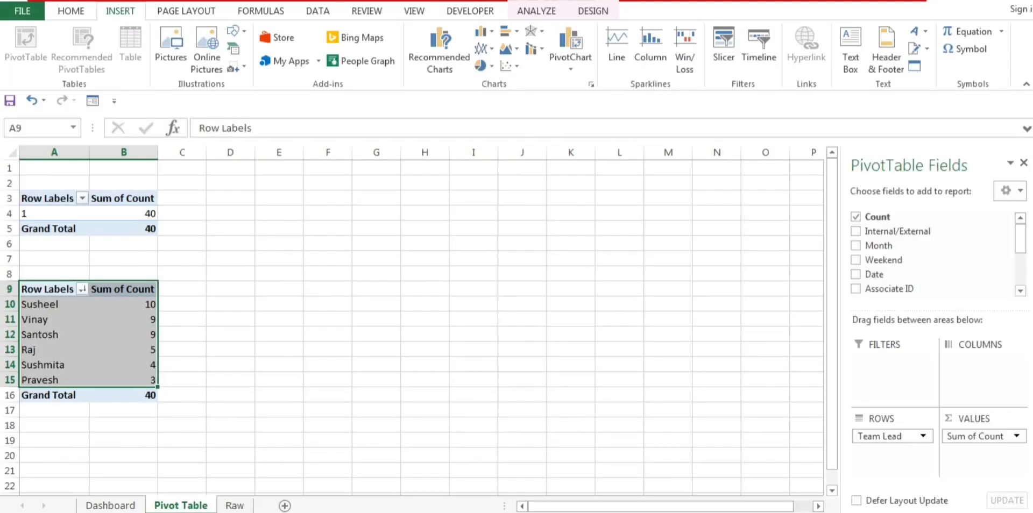
click(70, 10)
click(120, 11)
click(439, 50)
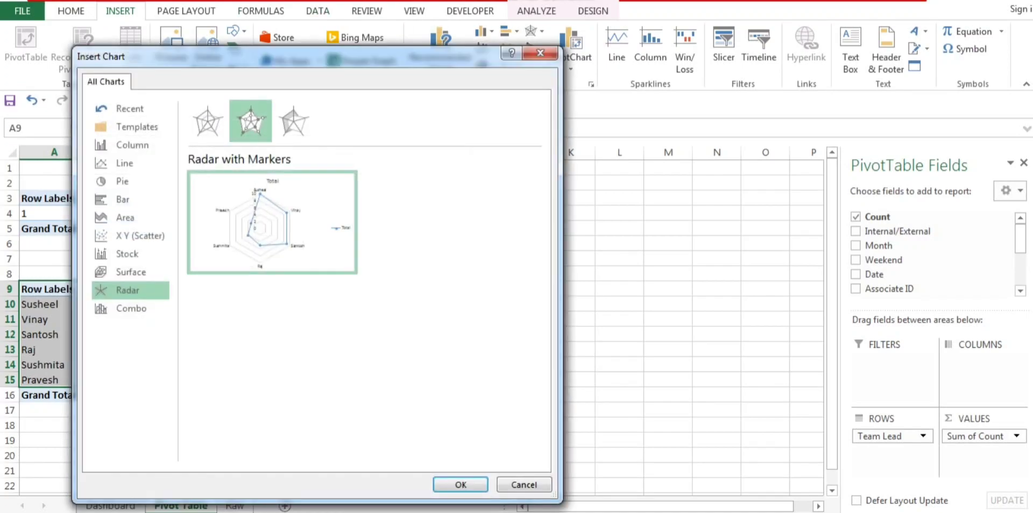
click(130, 108)
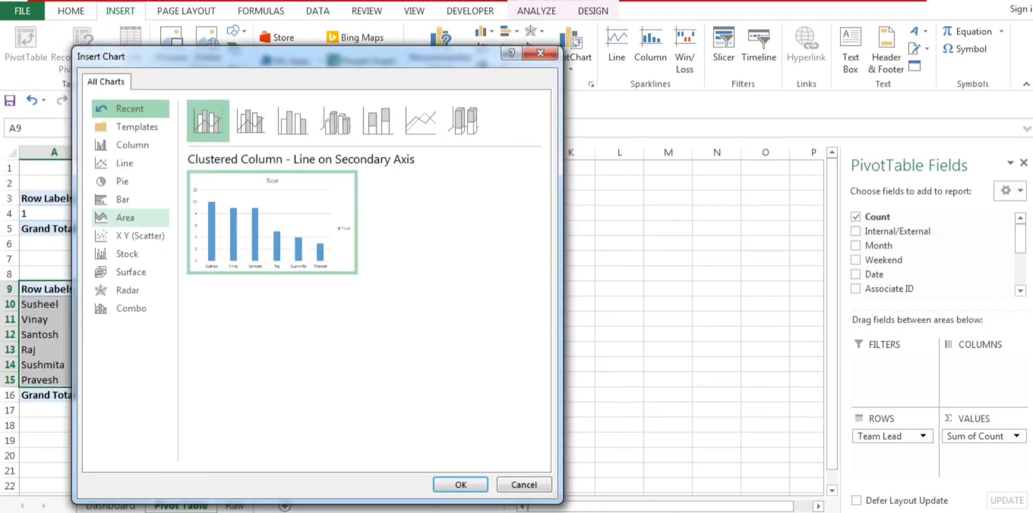
key(Up)
key(Up)
key(Up)
key(Up)
key(Up)
key(Up)
key(Up)
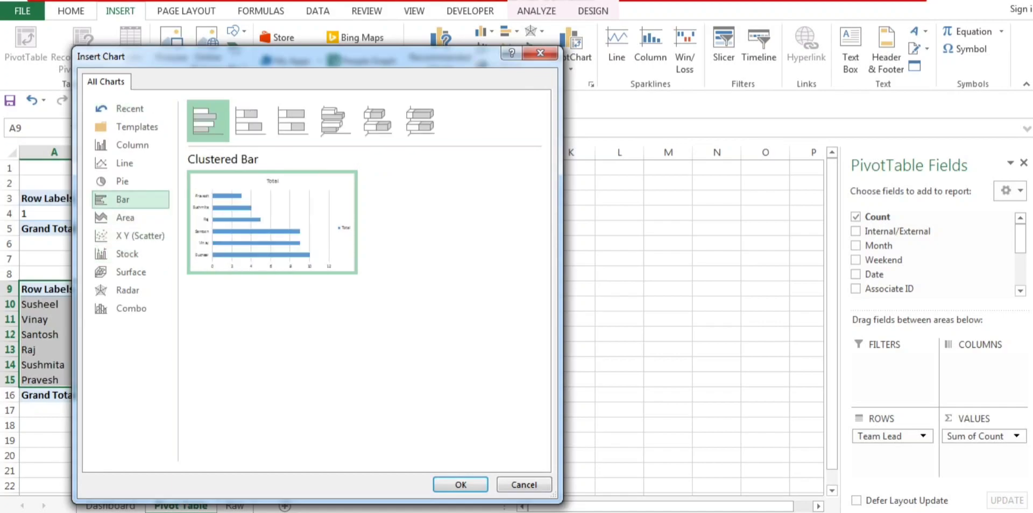
key(Up)
key(Up)
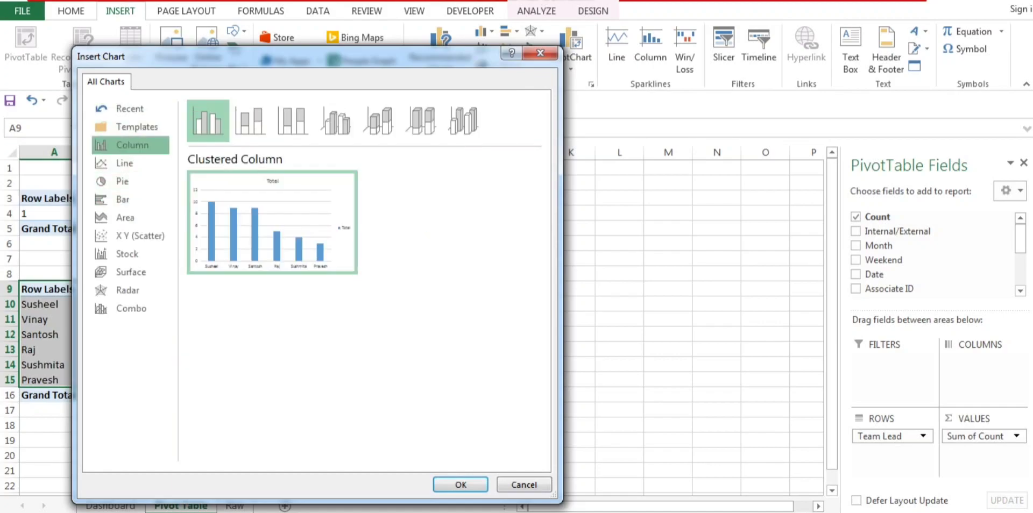
mouse_move(272, 223)
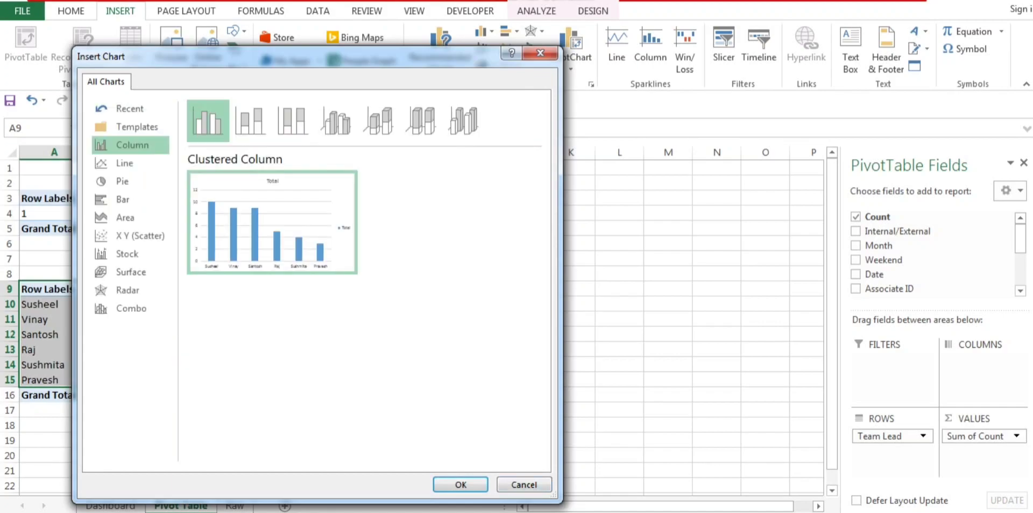
click(461, 485)
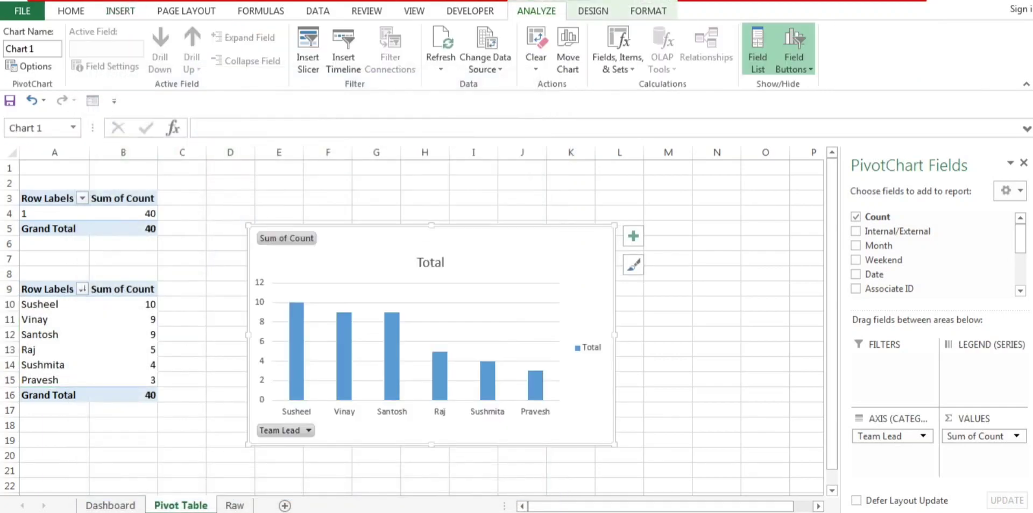
Hide the Sum of Count value button and all remaining field buttons on the PivotChart.
right_click(301, 238)
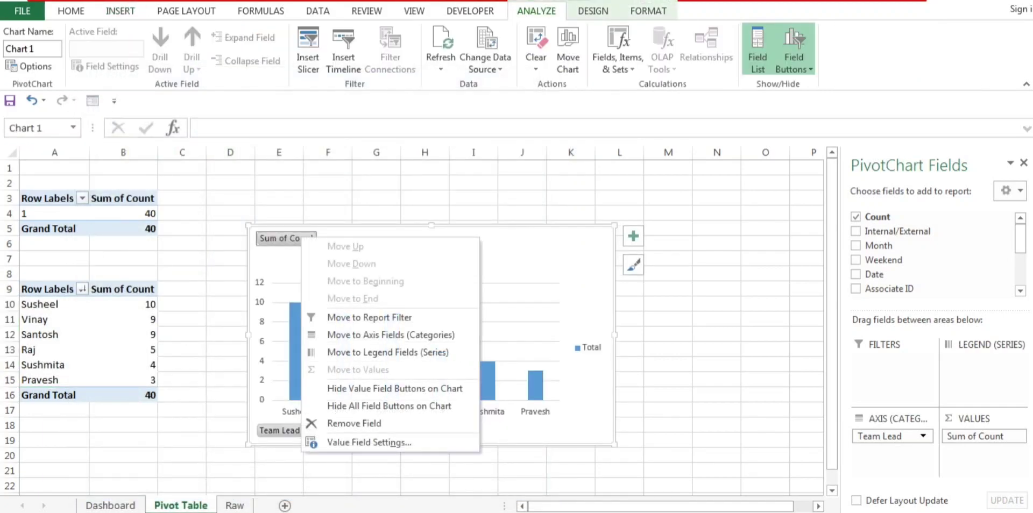
click(394, 388)
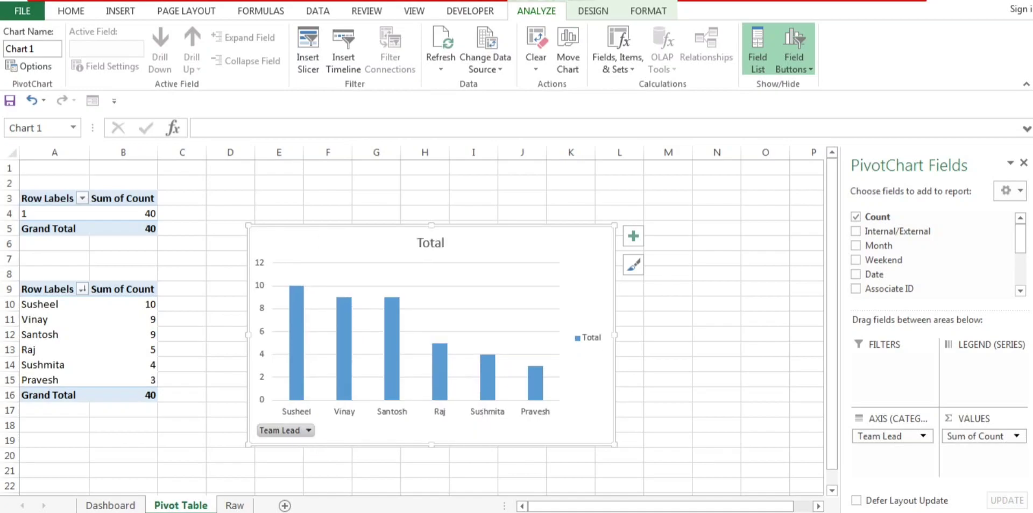
right_click(295, 429)
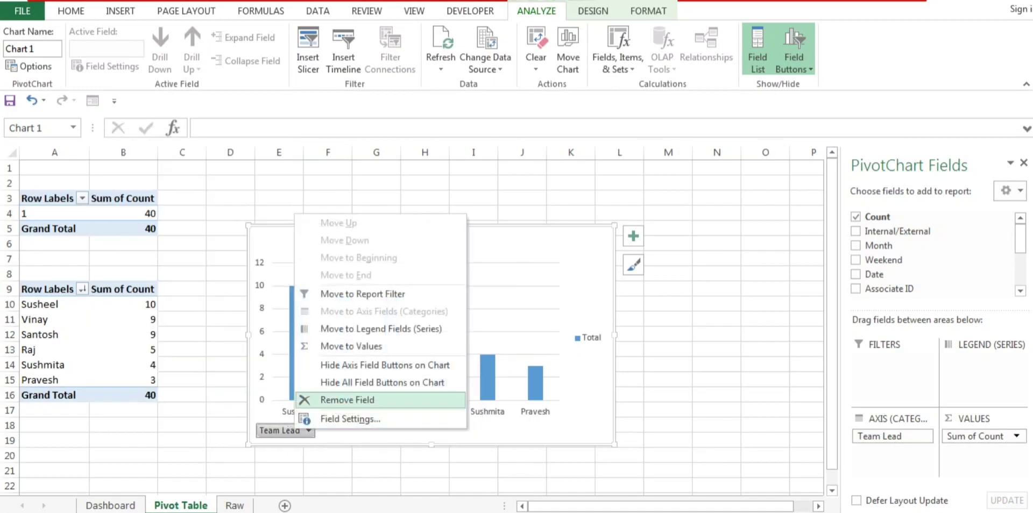
click(382, 383)
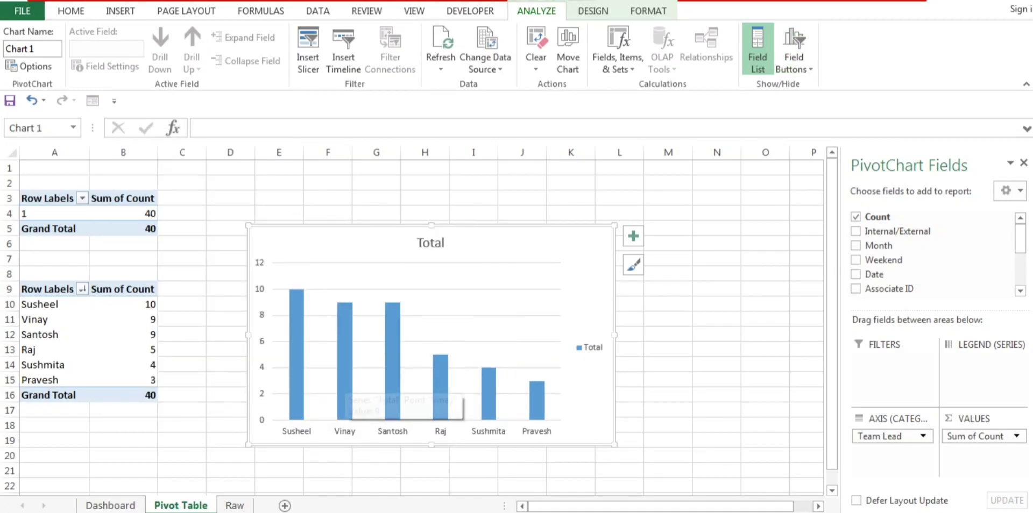
Apply the chart style with wide gradient blue columns and a bold title, and reposition the chart beside the PivotTables.
drag(350, 243, 405, 229)
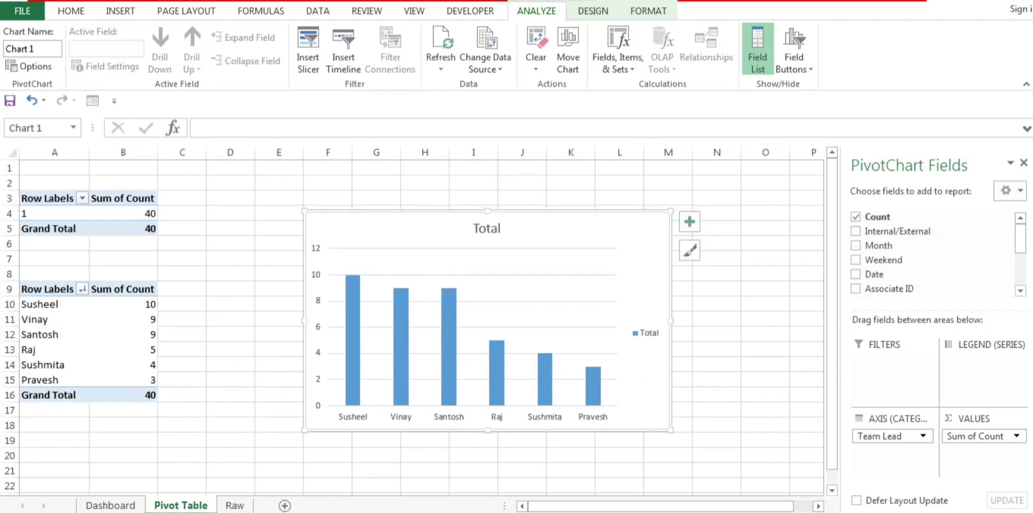
click(689, 251)
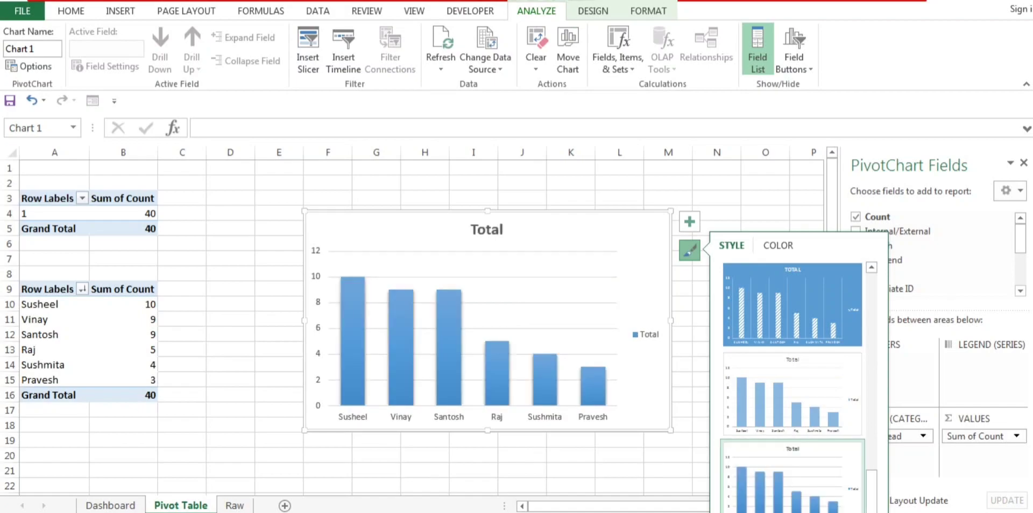
drag(598, 235, 548, 227)
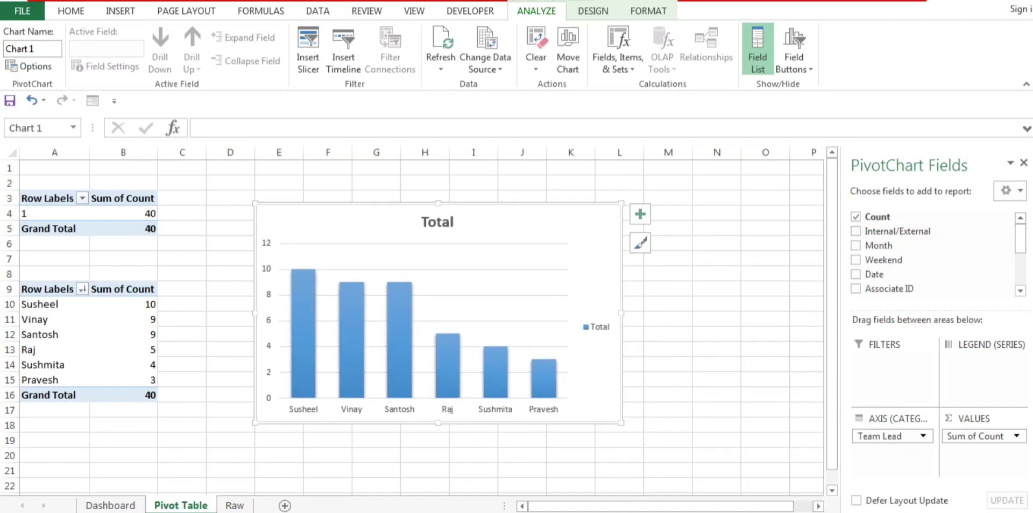
Change the chart title to "Team Lead Wise Escalation Count".
click(438, 222)
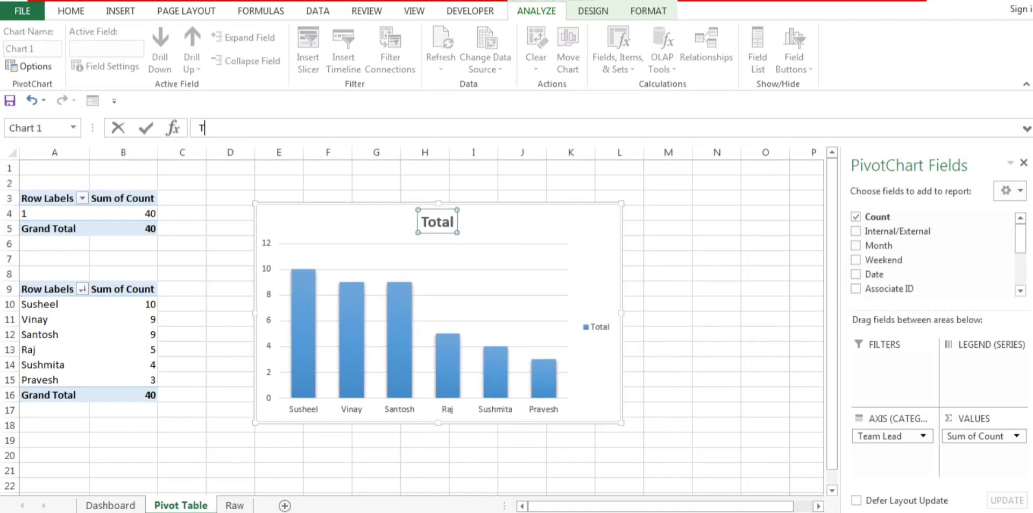
text(Team)
text( Lead Wise)
text( Es)
key(BackSpace)
text(scalation Count)
key(Return)
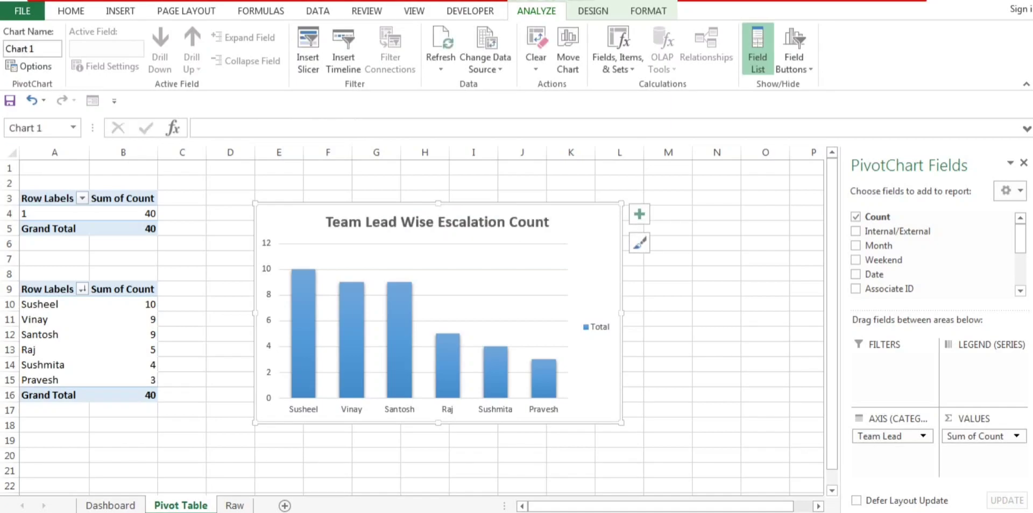
Remove the gridlines and the legend from the Team Lead Wise Escalation Count chart.
click(640, 214)
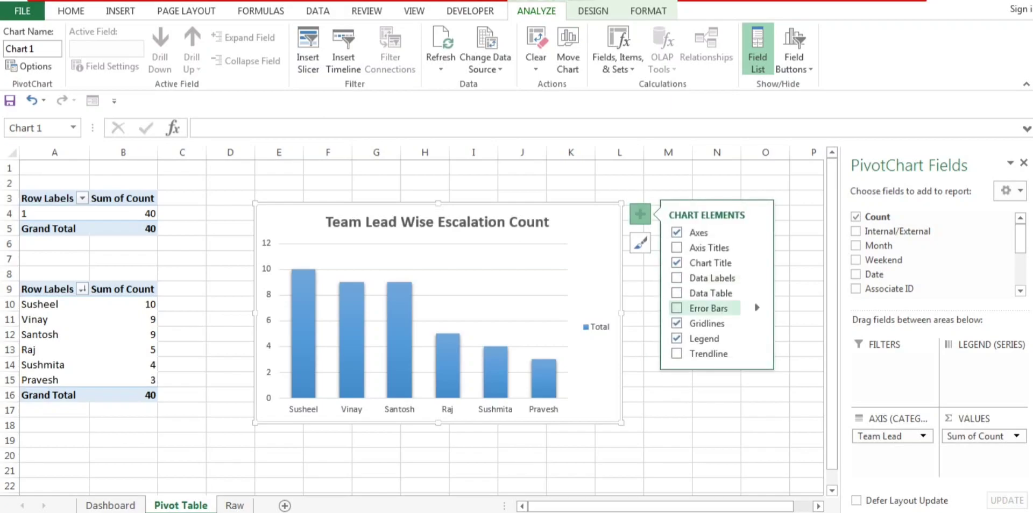
click(677, 323)
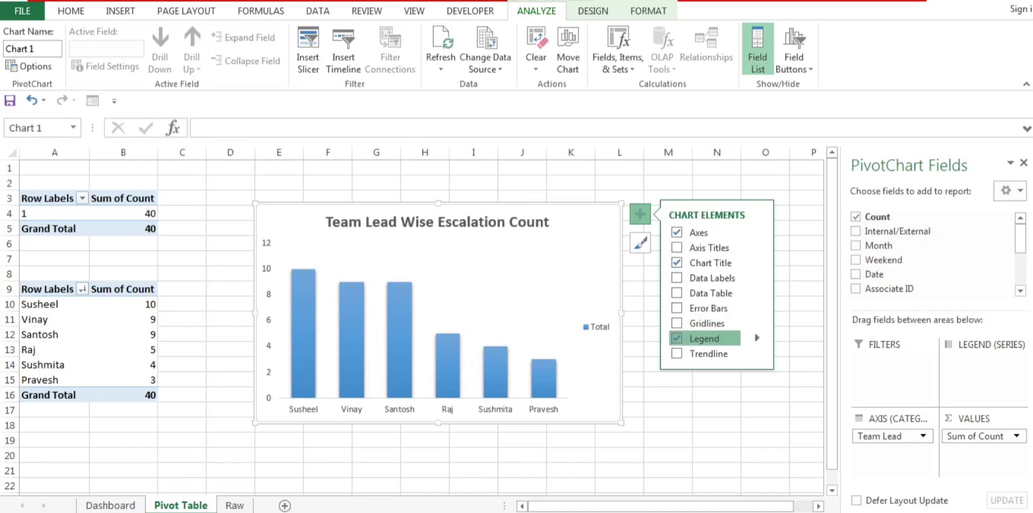
click(677, 339)
click(526, 371)
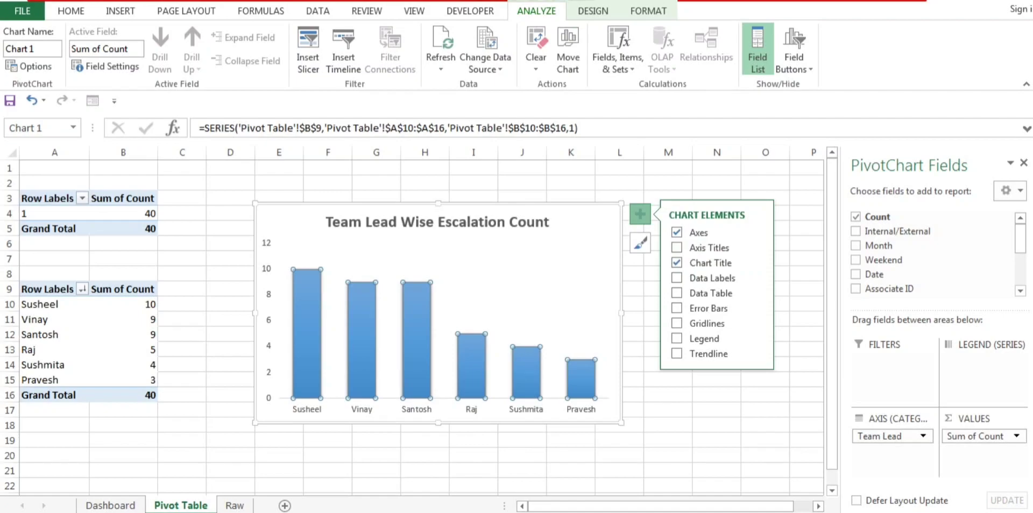
click(307, 333)
click(230, 214)
click(307, 333)
click(307, 334)
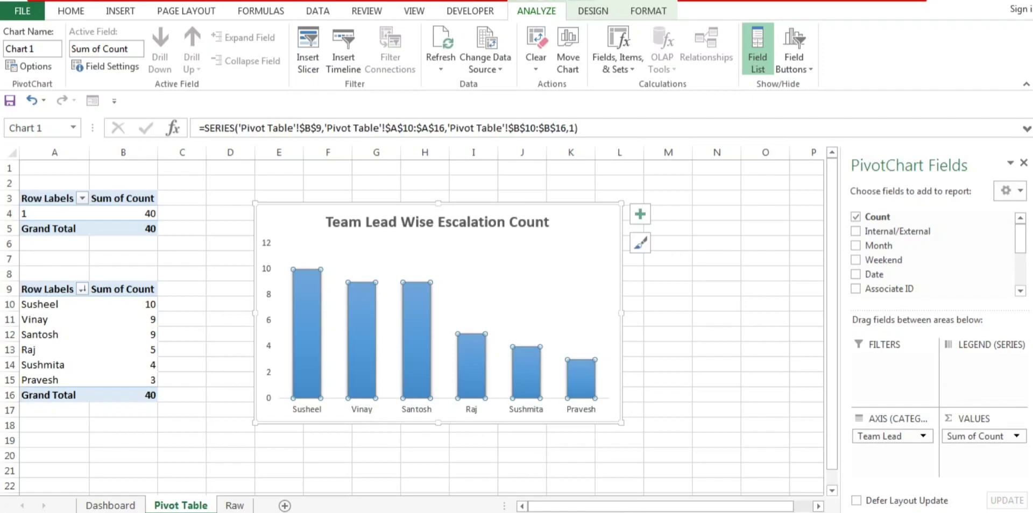
click(640, 214)
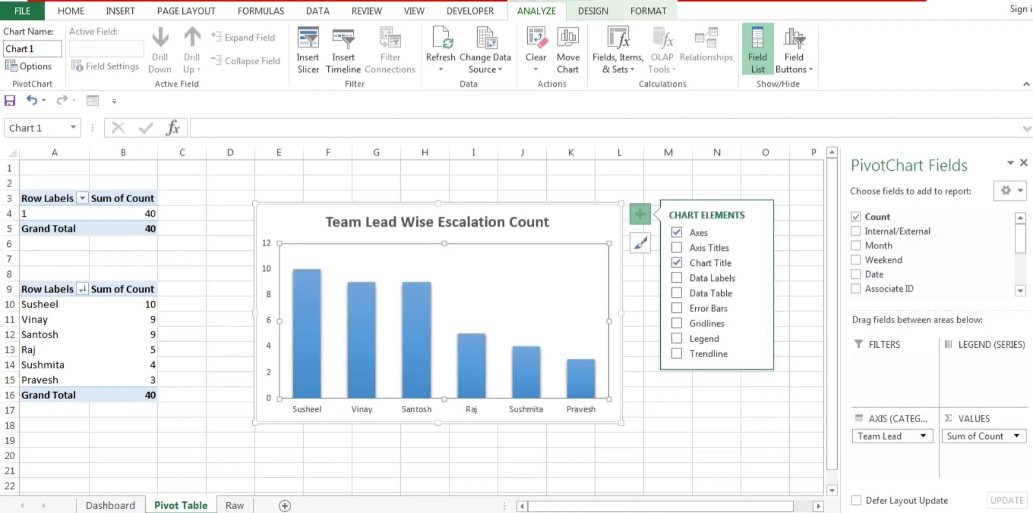
double_click(306, 333)
click(306, 333)
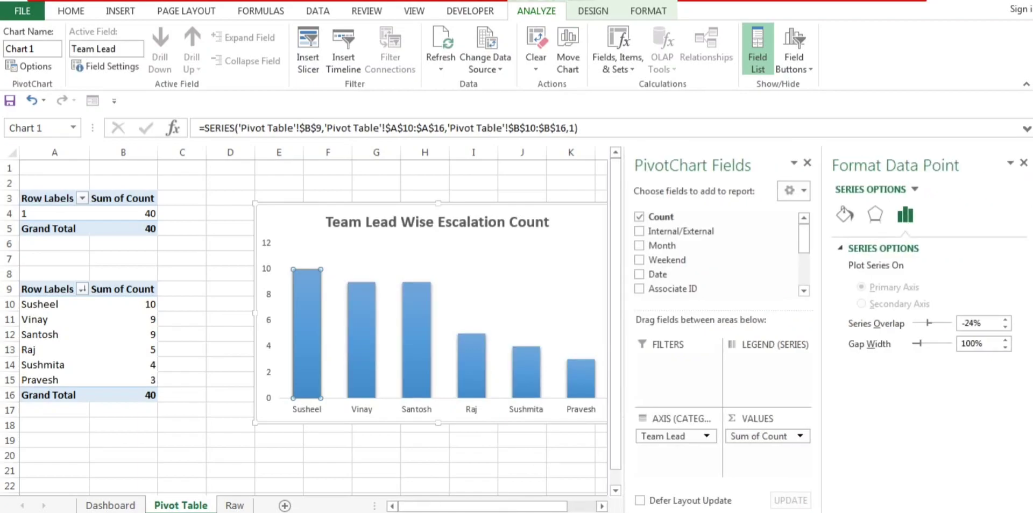
click(1024, 163)
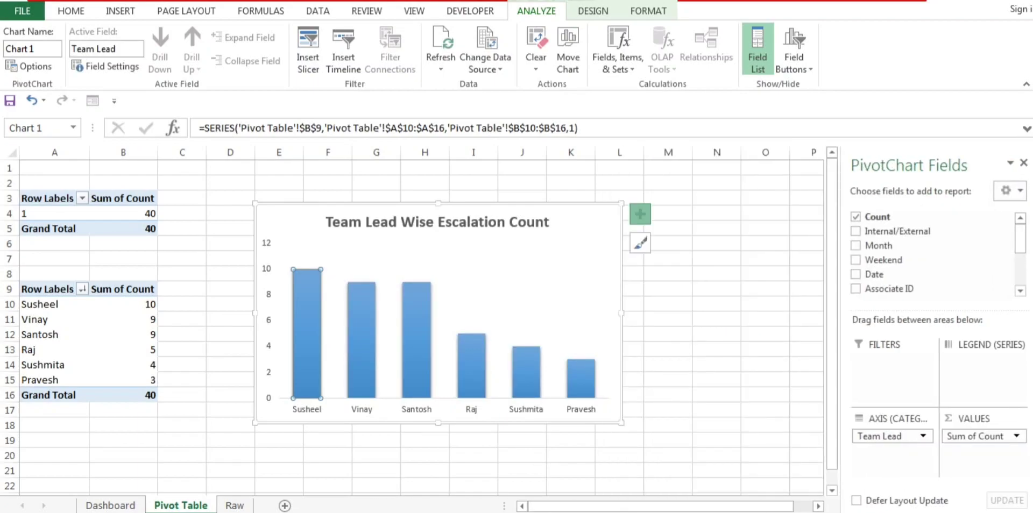
Add data labels to the chart's column series and move the chart slightly closer to the PivotTables.
click(640, 214)
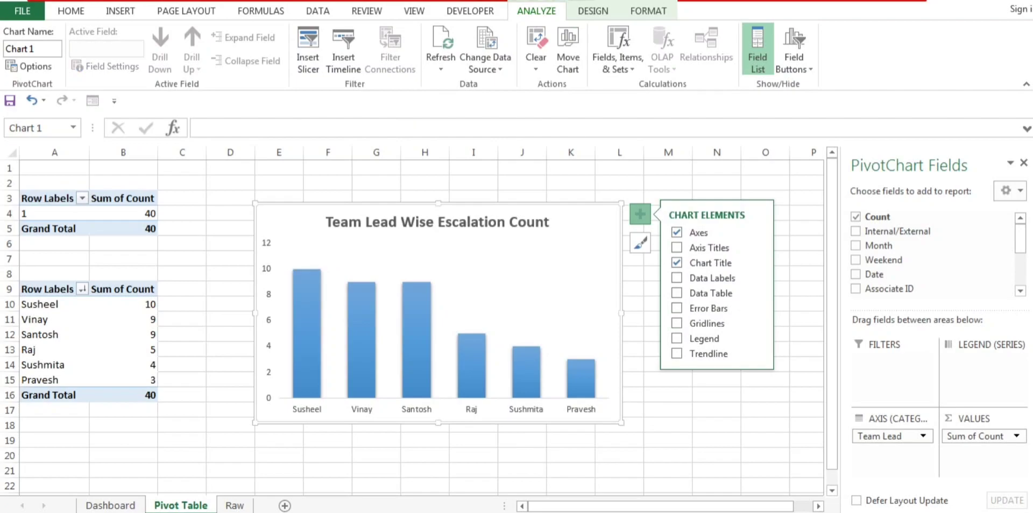
click(307, 334)
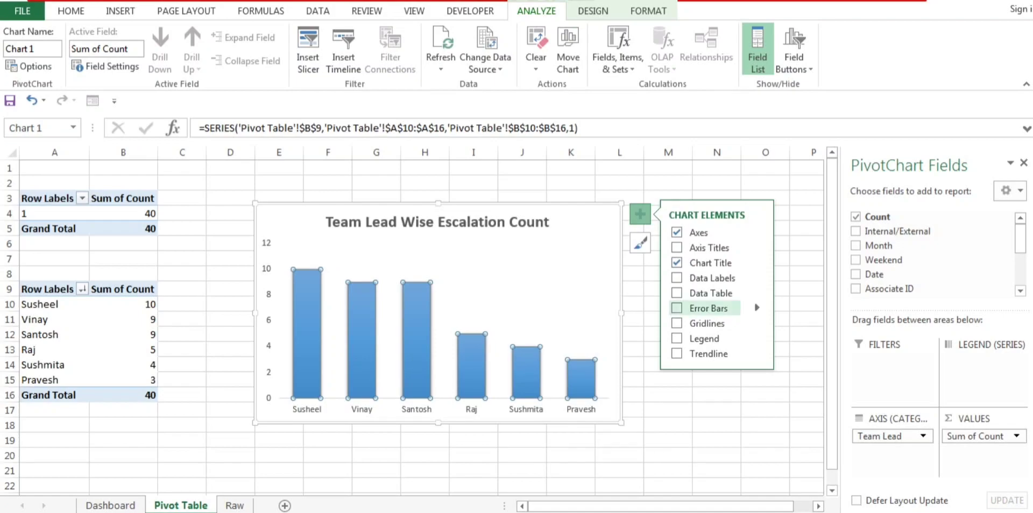
click(677, 277)
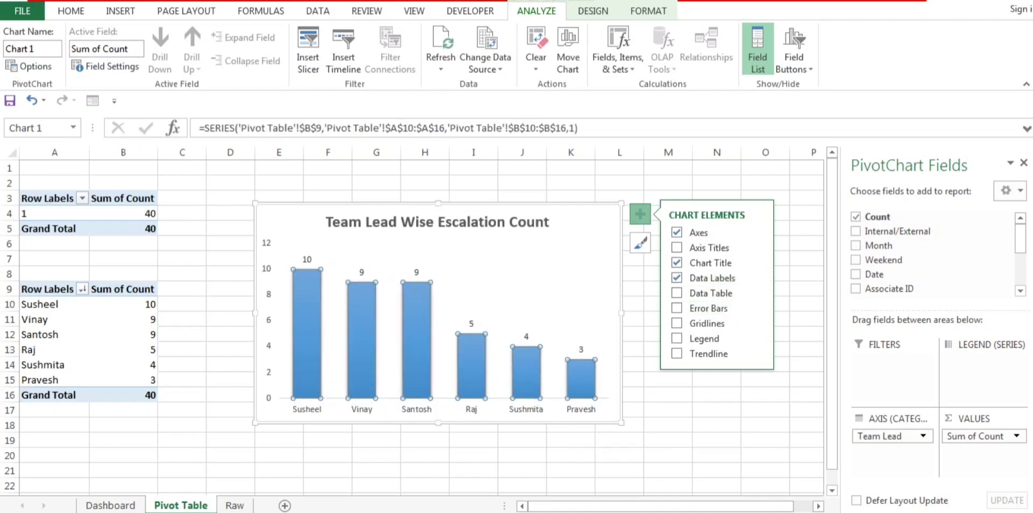
click(592, 222)
drag(592, 222, 575, 212)
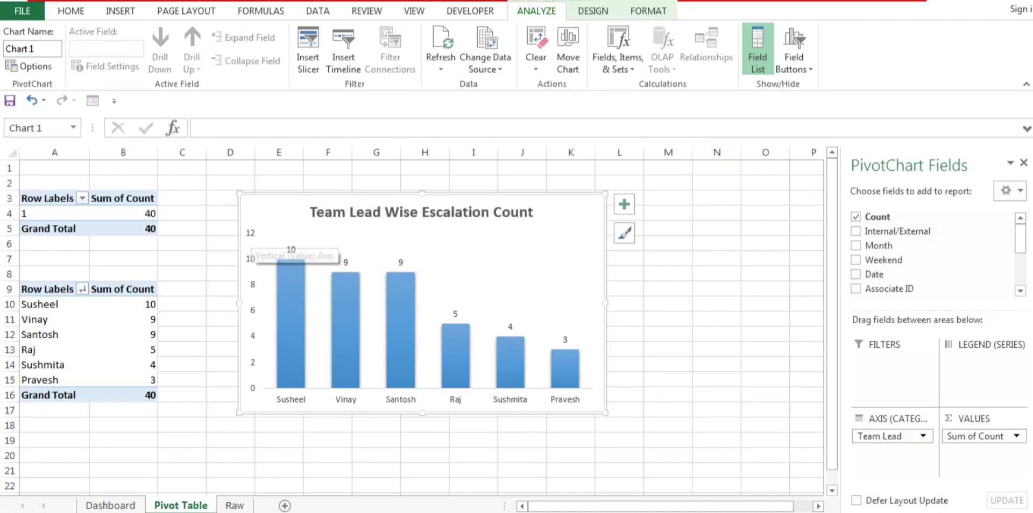
Set the maximum bound of the chart's vertical value axis to 15.
double_click(251, 245)
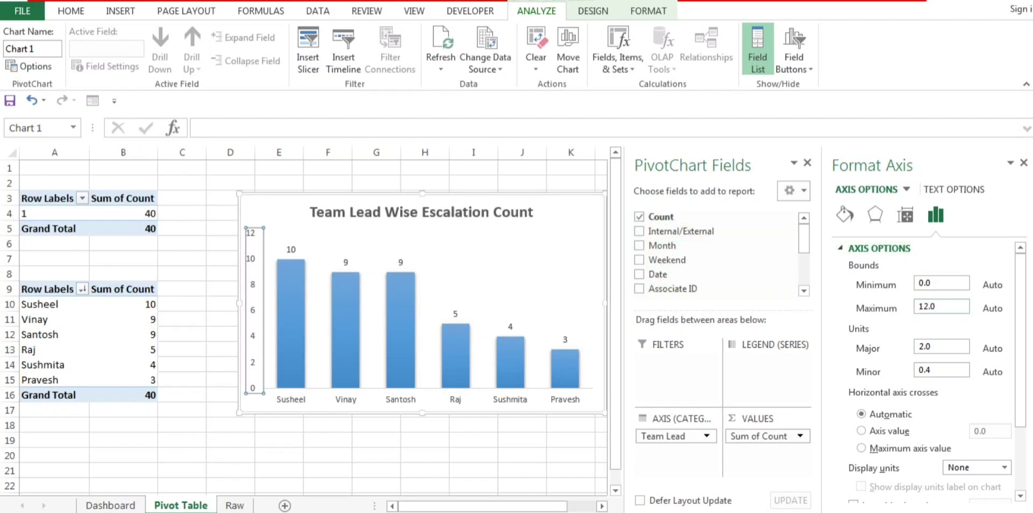
drag(923, 306, 930, 306)
click(923, 306)
key(Delete)
text(5)
key(Return)
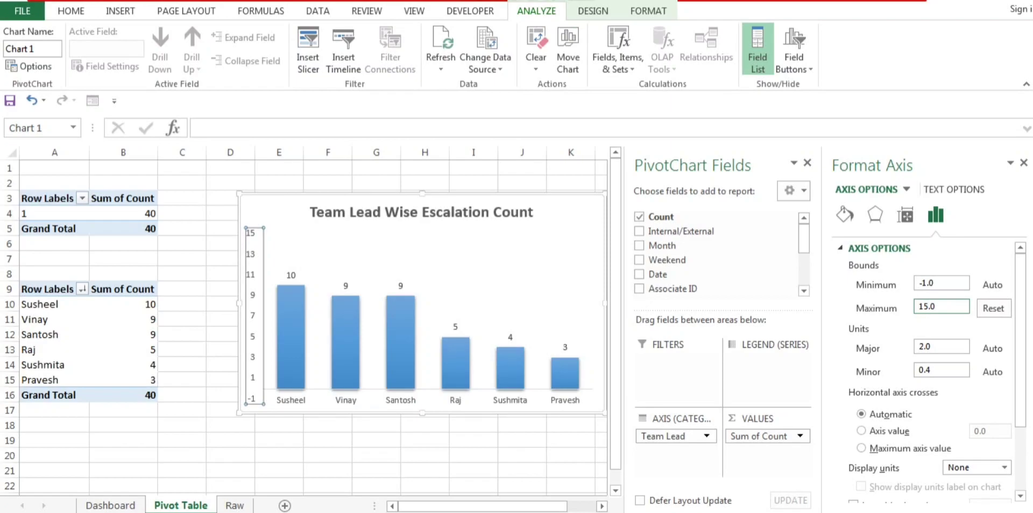
click(1023, 162)
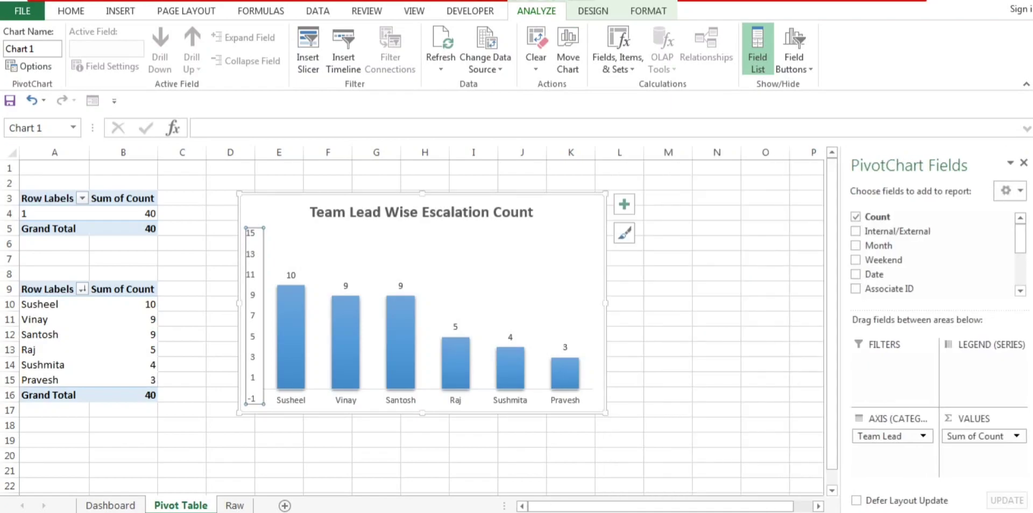
Copy the Team Lead Wise Escalation Count chart from the Pivot Table sheet and paste it onto the Dashboard sheet.
click(1023, 163)
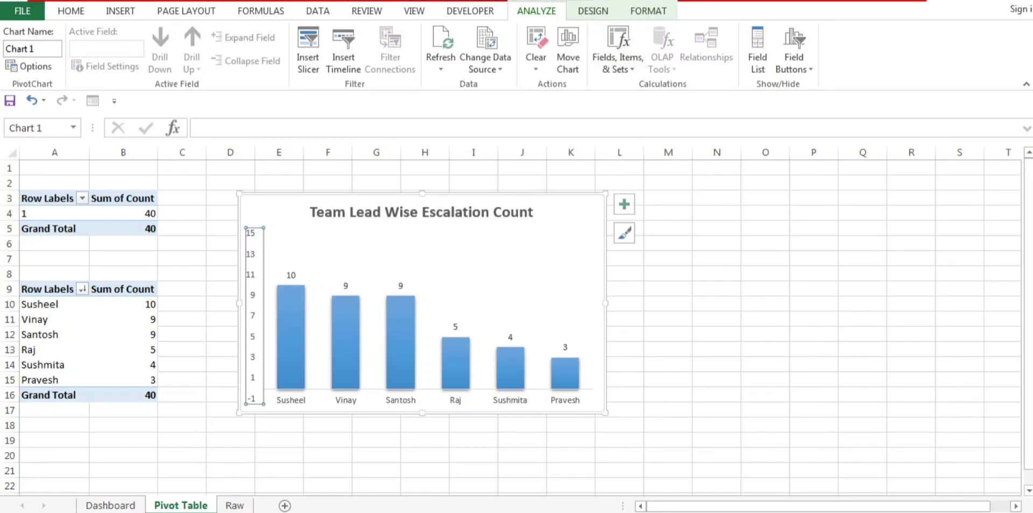
click(571, 213)
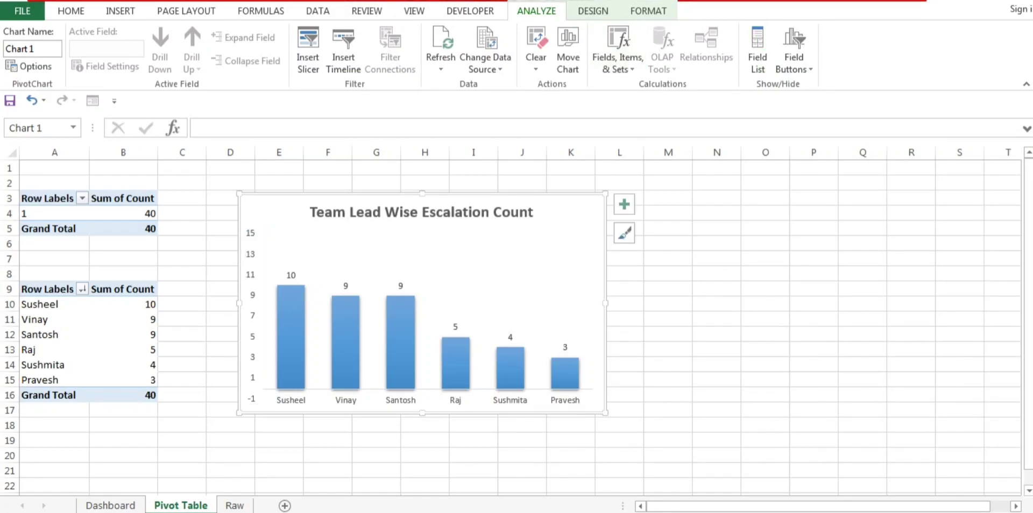
click(110, 505)
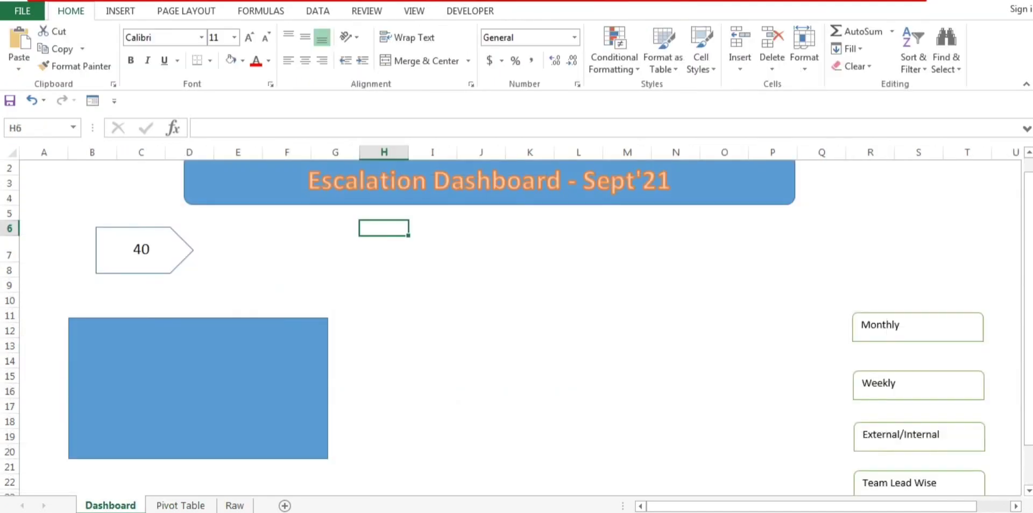
click(432, 315)
key(ctrl+v)
Reduce the height of the pasted chart, widen it slightly and position it between the blue rectangle and the filter boxes.
drag(517, 344, 501, 308)
drag(575, 272, 570, 325)
click(578, 470)
click(570, 334)
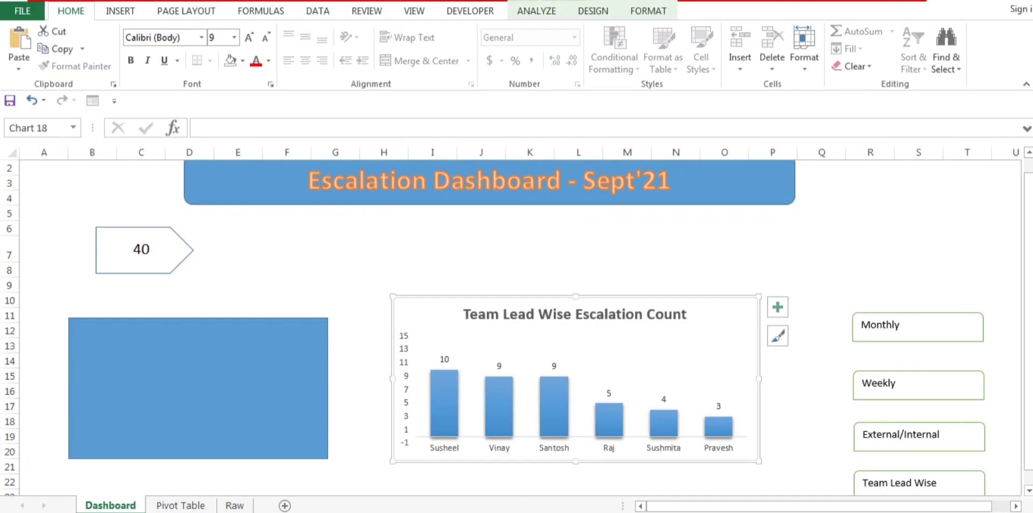
drag(576, 461, 575, 447)
drag(392, 372, 373, 371)
drag(425, 319, 468, 323)
click(384, 285)
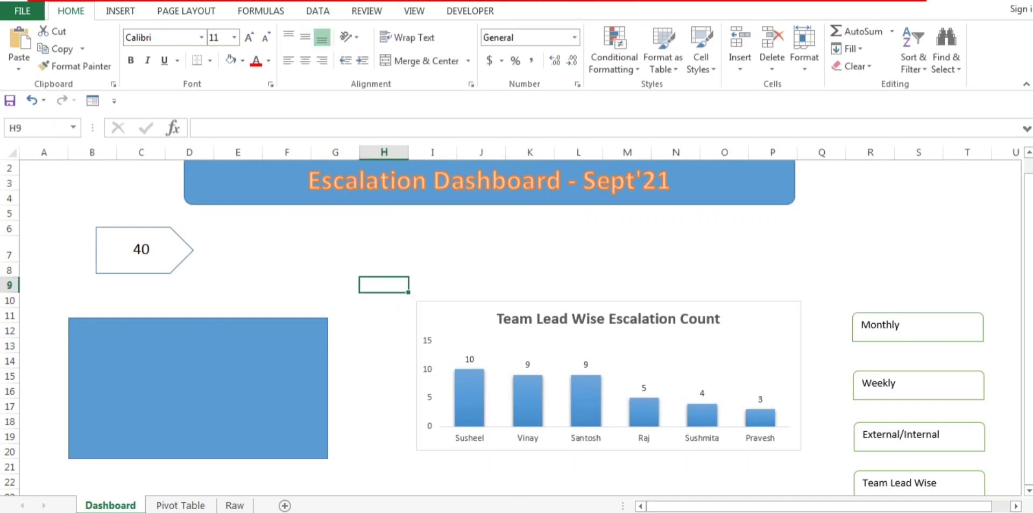
click(458, 322)
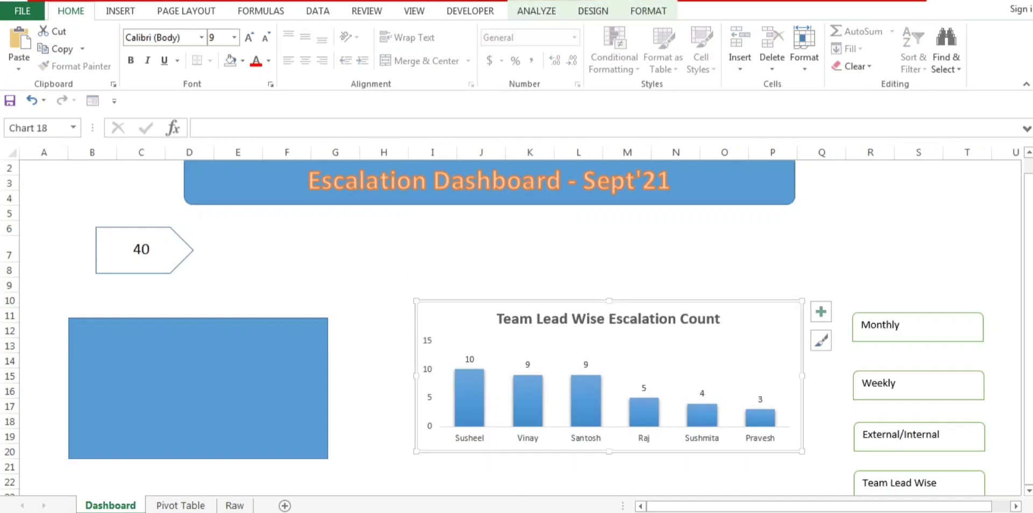
click(820, 311)
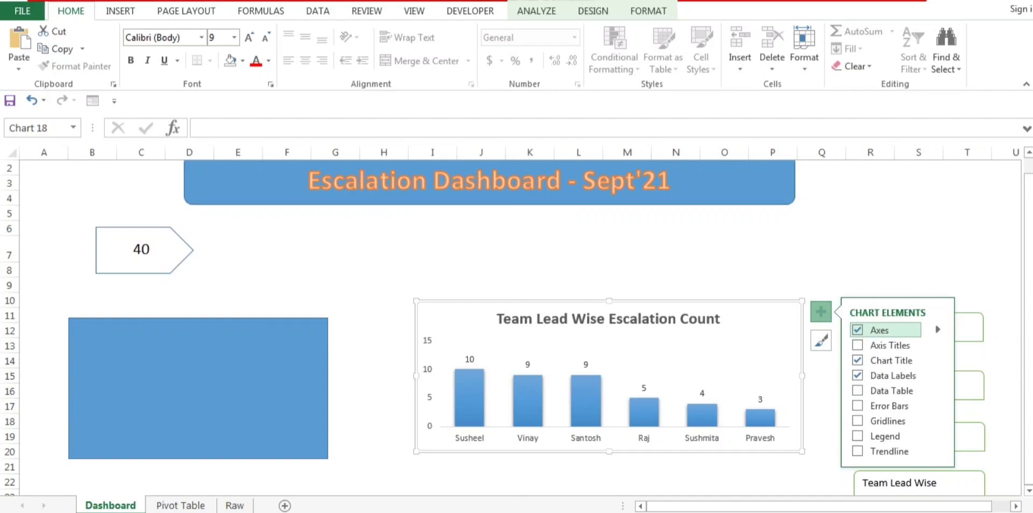
click(529, 249)
On the Pivot Table sheet, examine cells in both PivotTables and the PivotTable tools available for them.
click(180, 505)
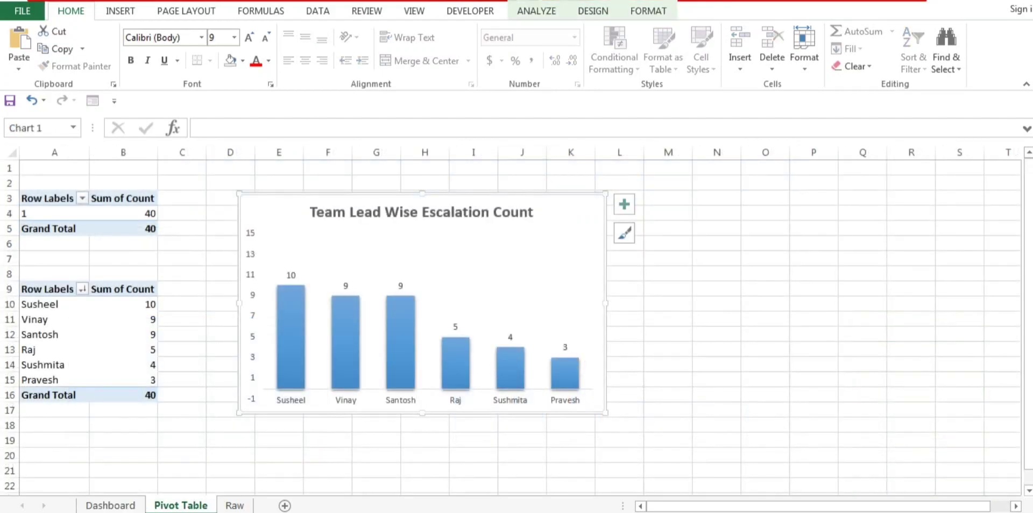
click(124, 213)
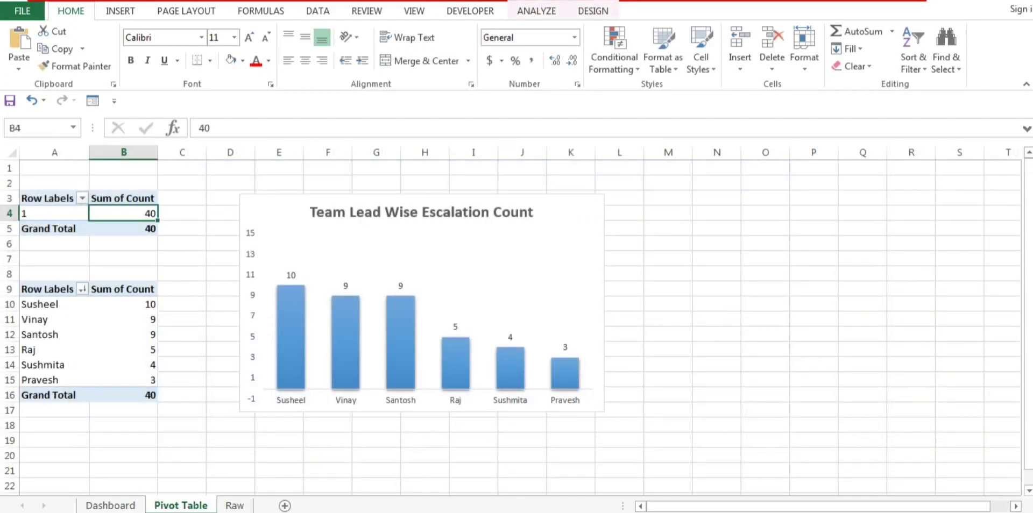
click(123, 335)
click(124, 214)
click(123, 304)
click(23, 335)
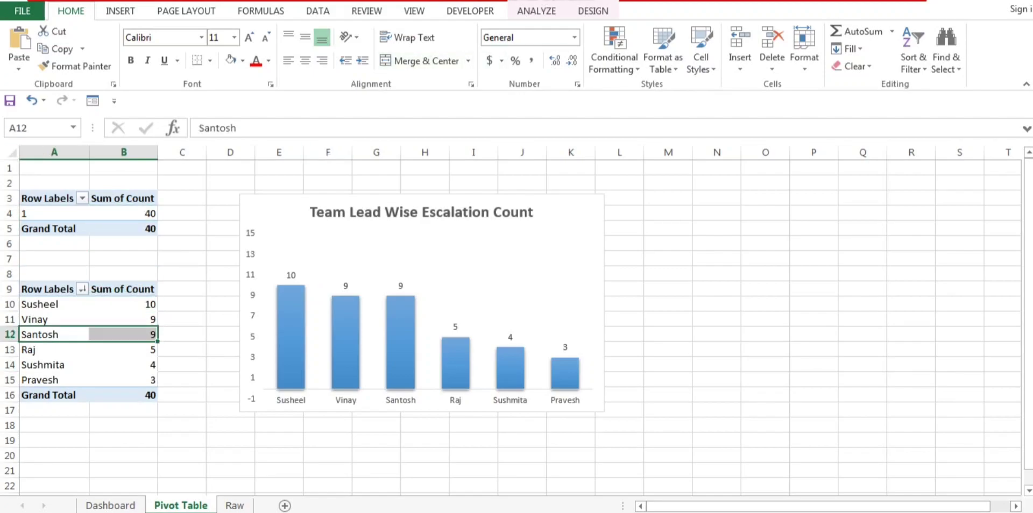
click(537, 11)
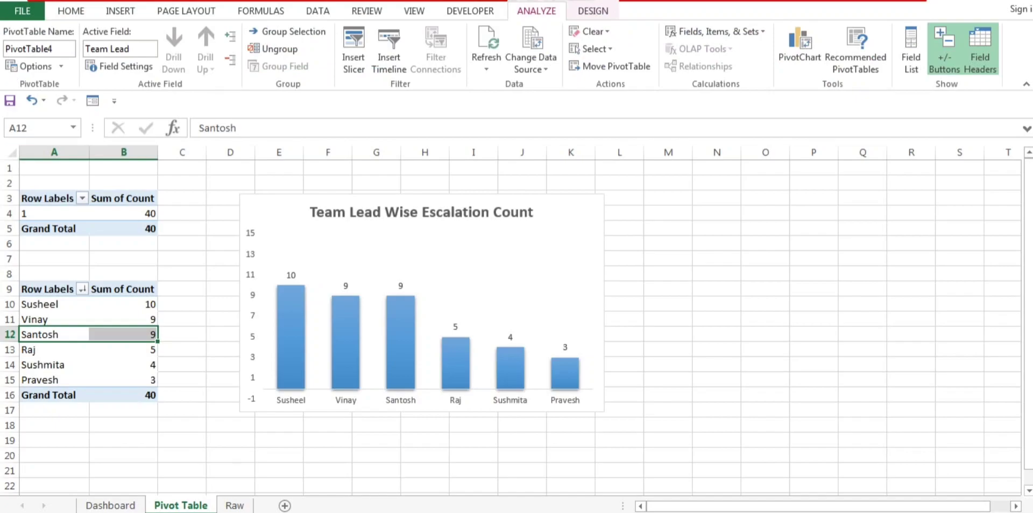
click(53, 213)
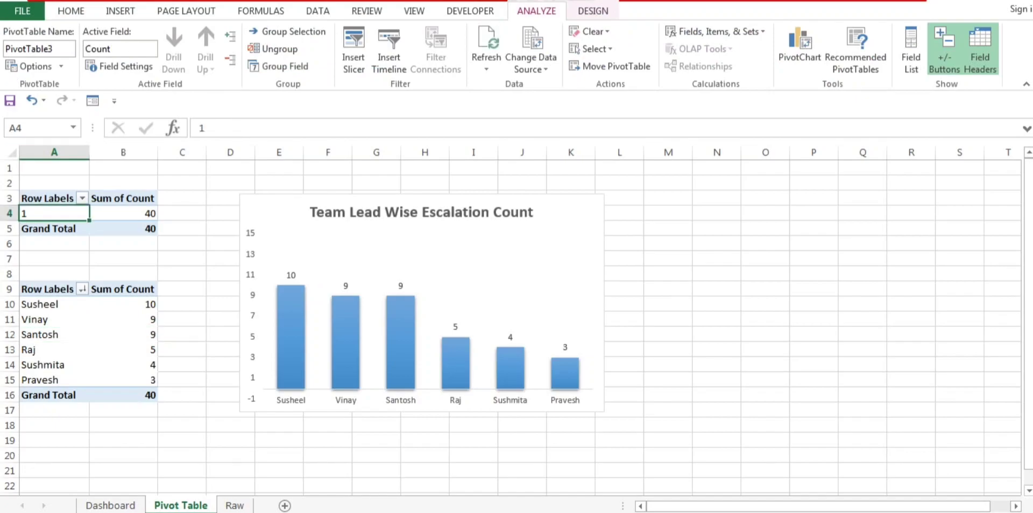
click(717, 244)
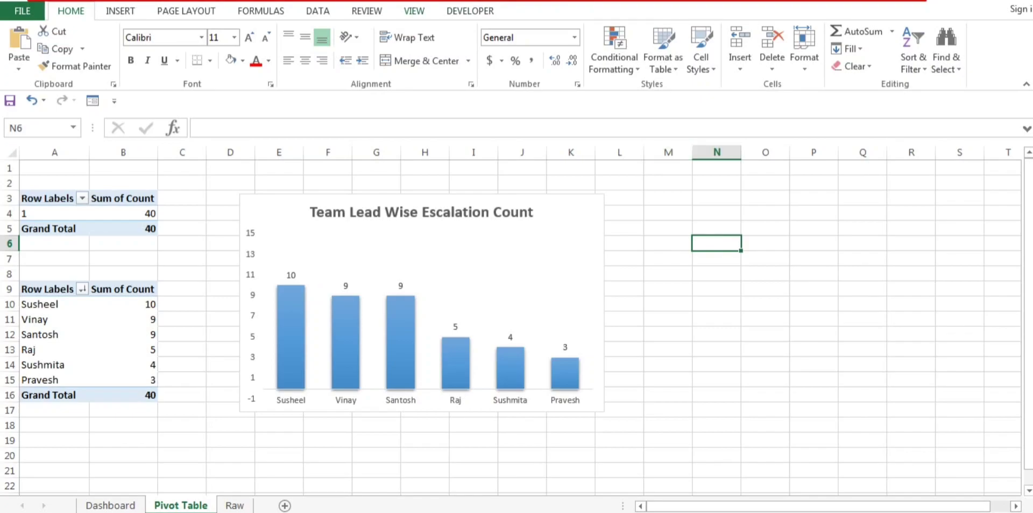
Insert slicers for the Internal/External and Month fields of the team-lead PivotTable.
click(123, 319)
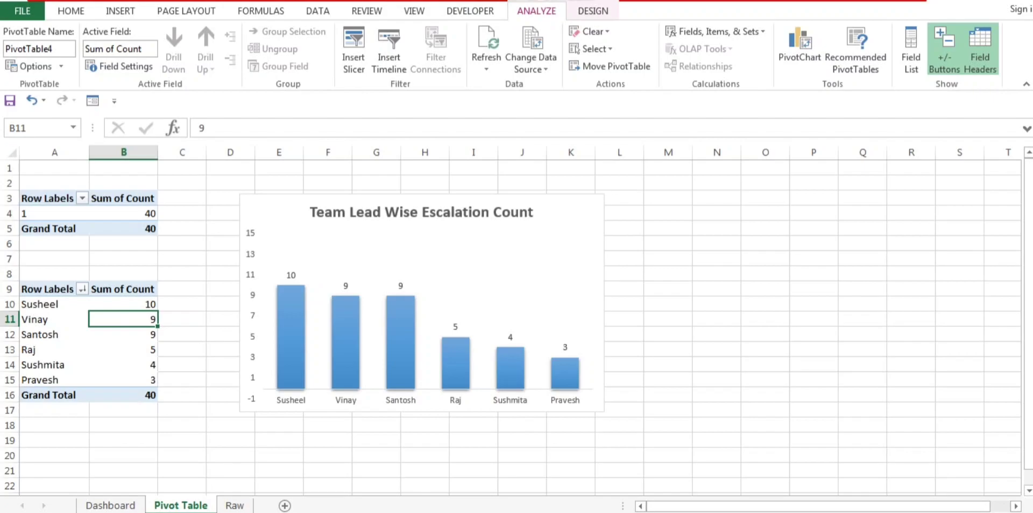
click(353, 52)
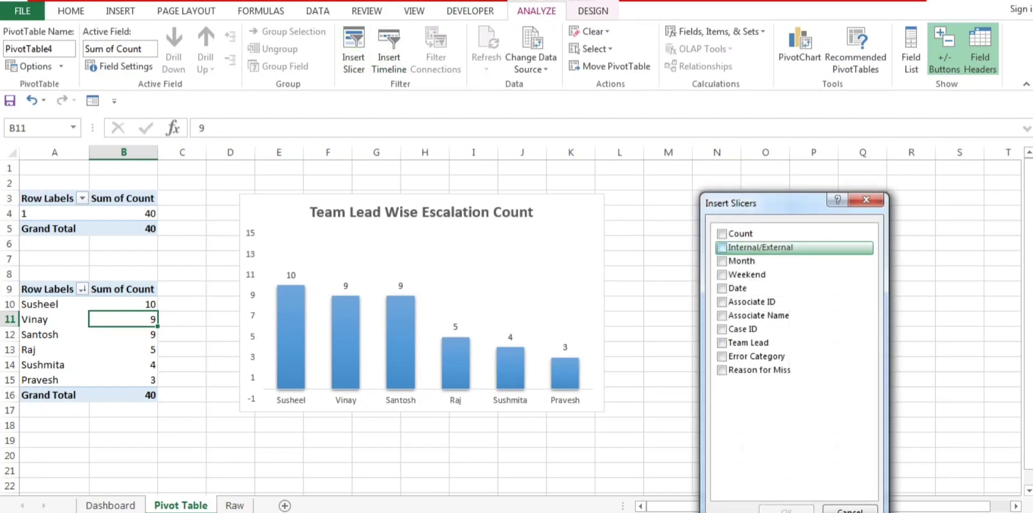
drag(775, 203, 767, 163)
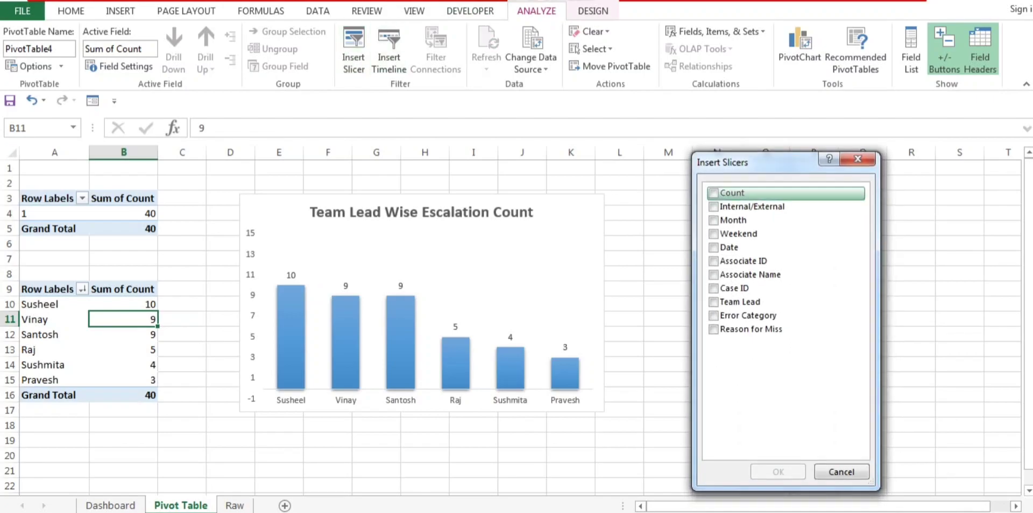
click(714, 207)
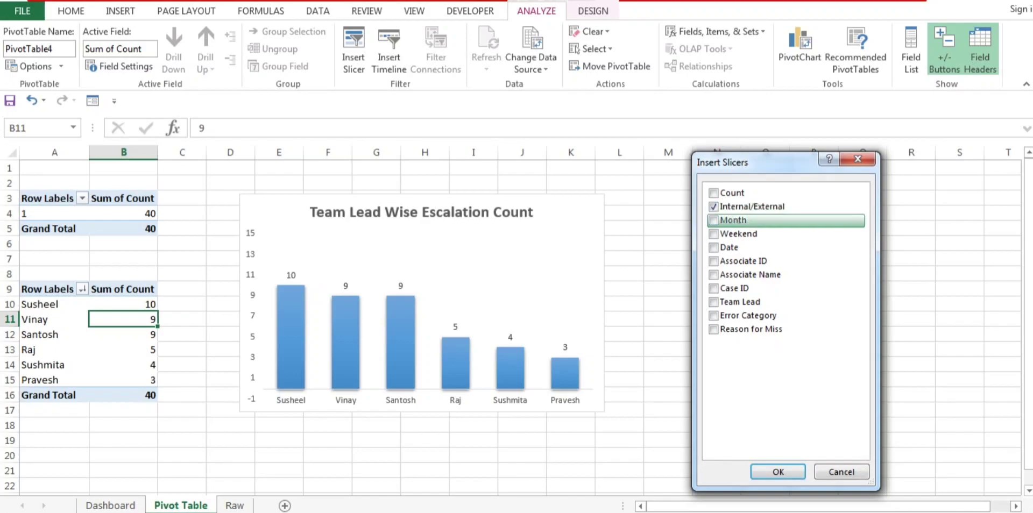
click(714, 220)
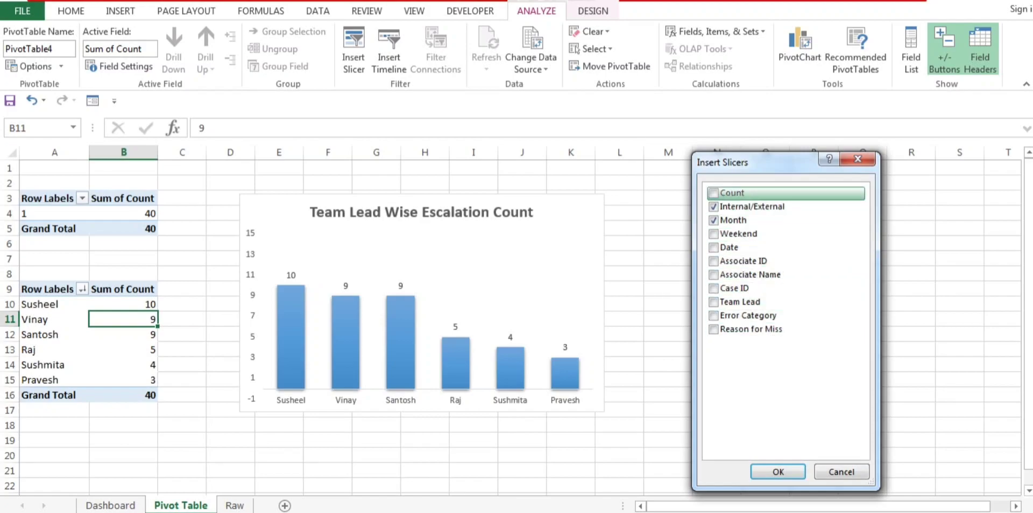
click(778, 471)
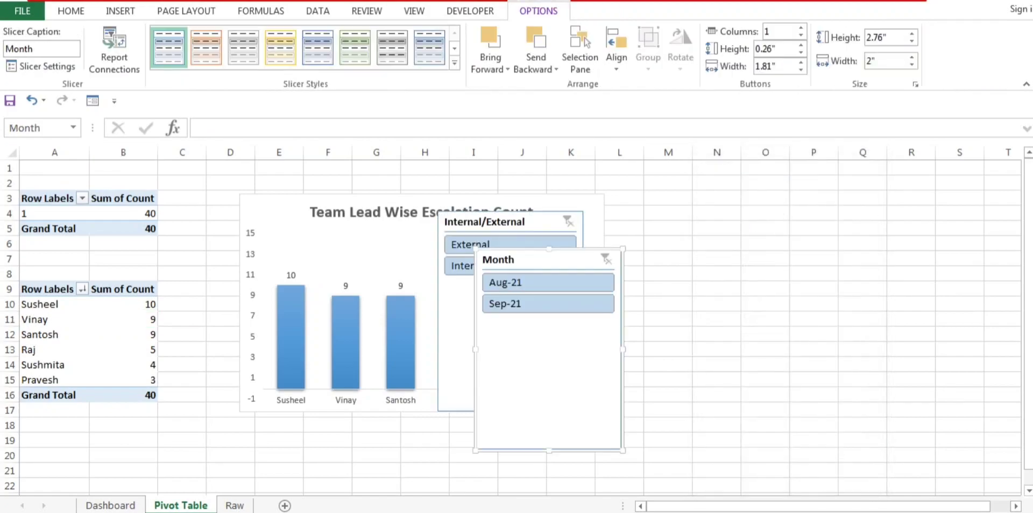
Shorten the Month slicer to about 1.05" and the Internal/External slicer to about 1.03", and place them side by side beside the chart.
drag(548, 451, 549, 326)
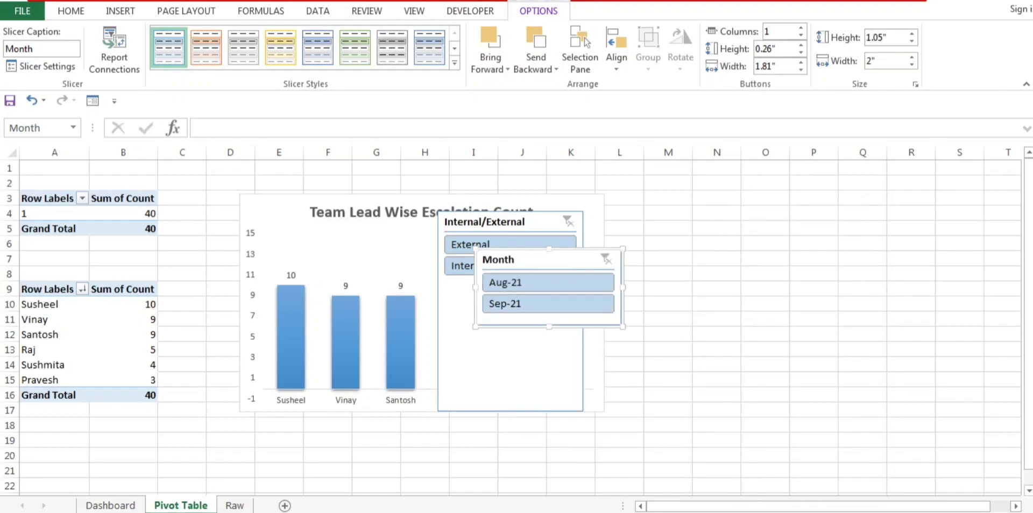
drag(549, 260, 852, 255)
click(511, 345)
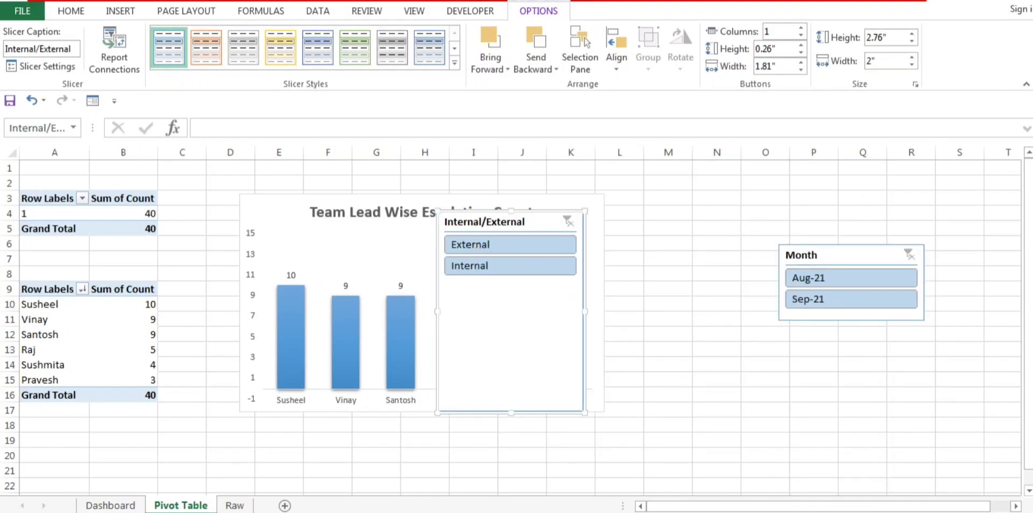
drag(511, 413, 511, 286)
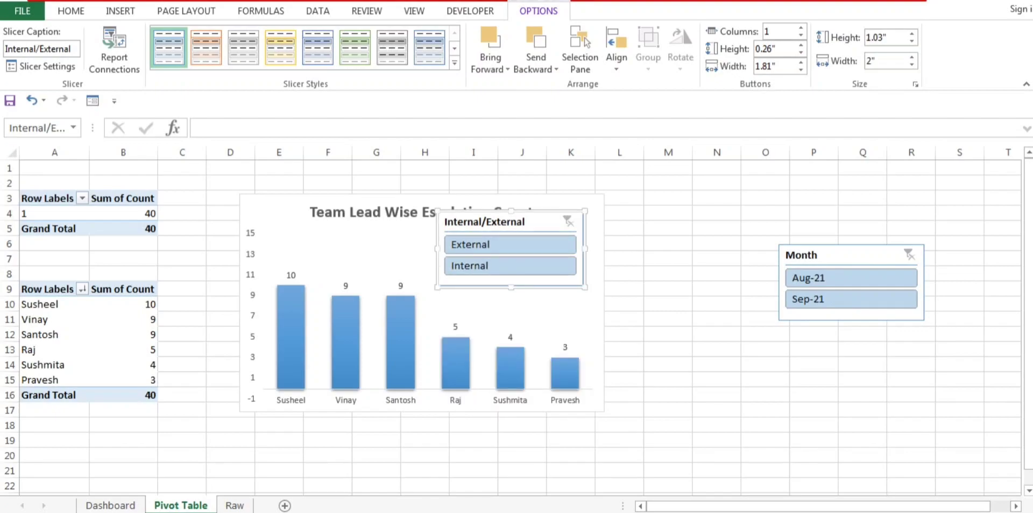
drag(511, 222, 660, 254)
right_click(664, 255)
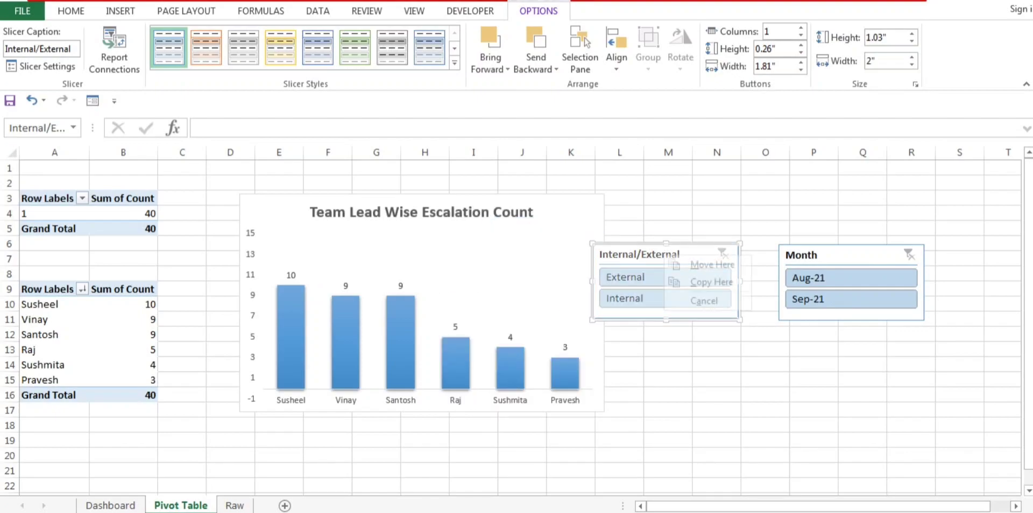
click(642, 255)
Set the Internal/External slicer to hide items with no data.
right_click(642, 255)
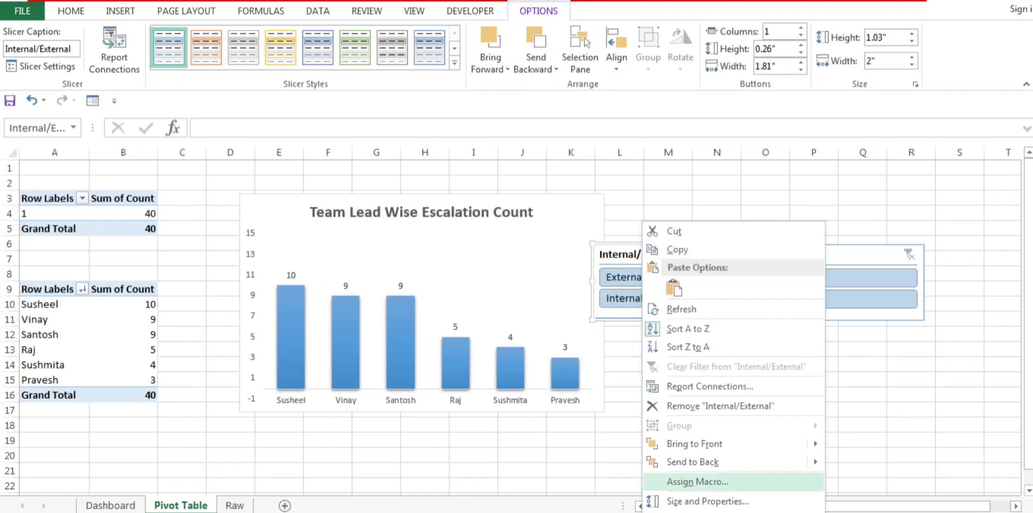
click(700, 512)
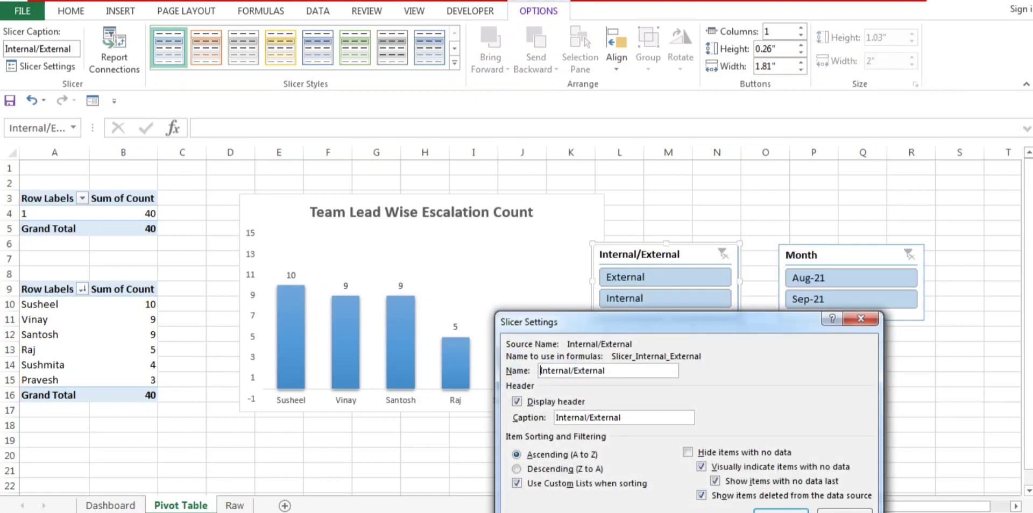
click(687, 452)
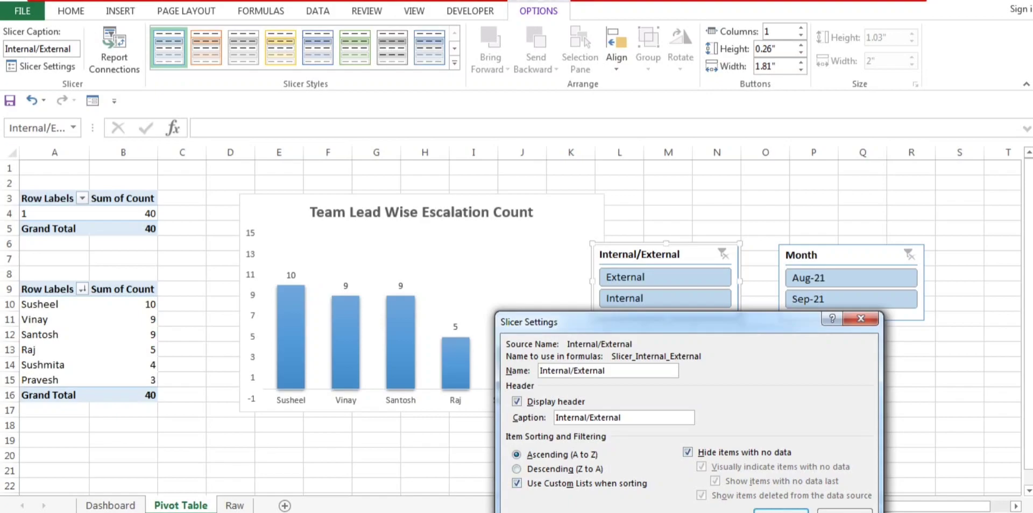
drag(667, 322, 573, 267)
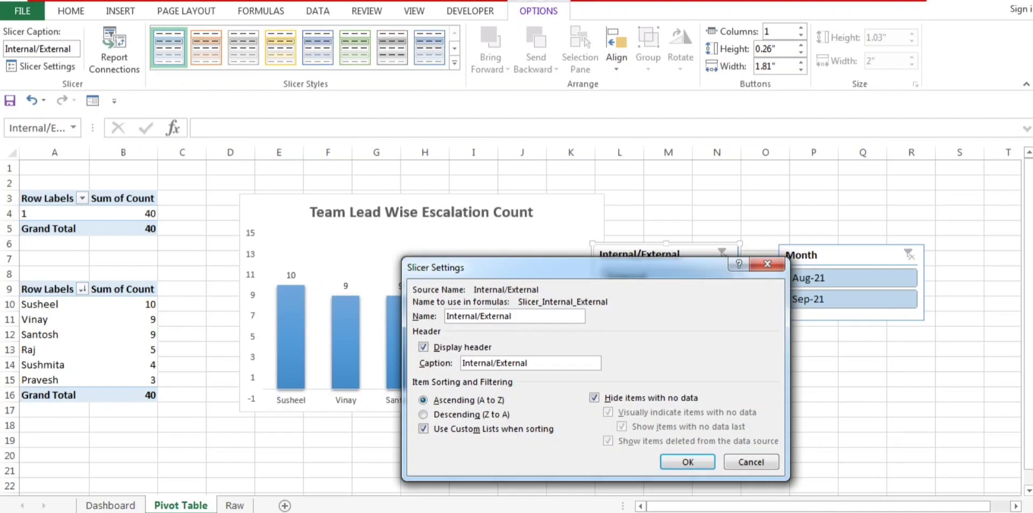
click(688, 462)
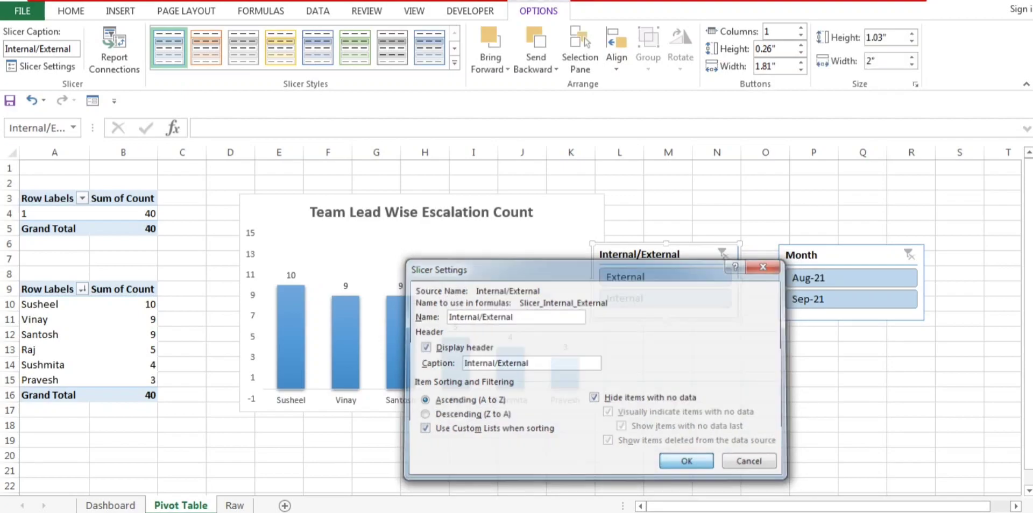
Set the Month slicer to hide items with no data.
click(844, 256)
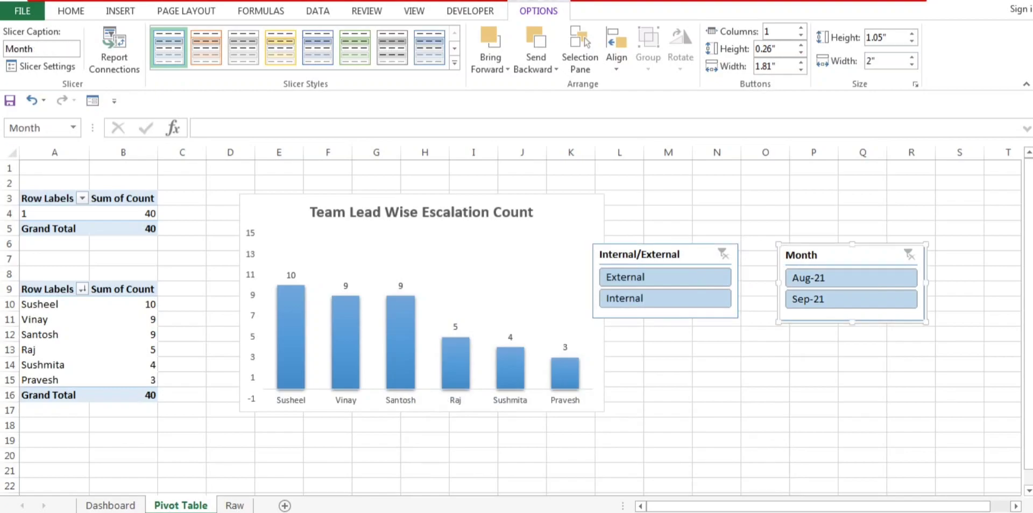
right_click(838, 255)
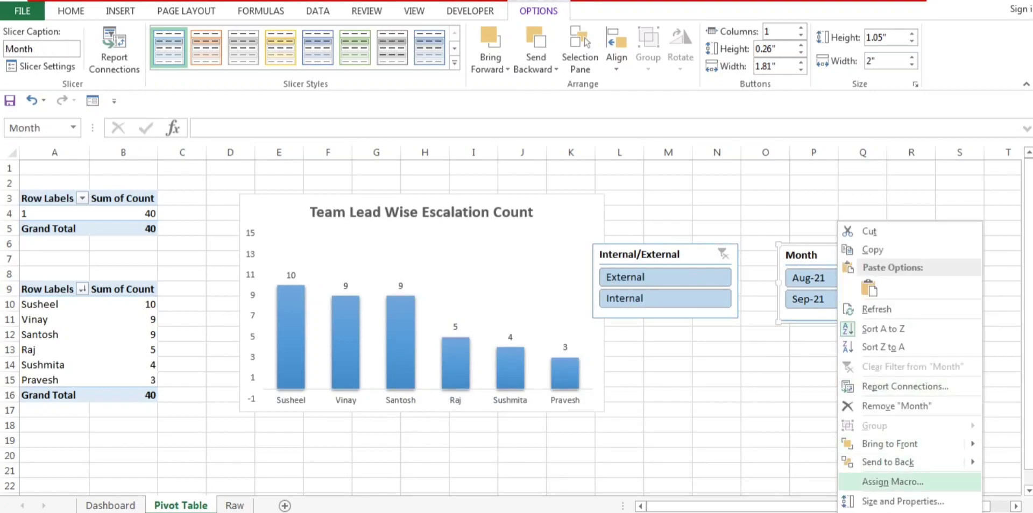
click(893, 511)
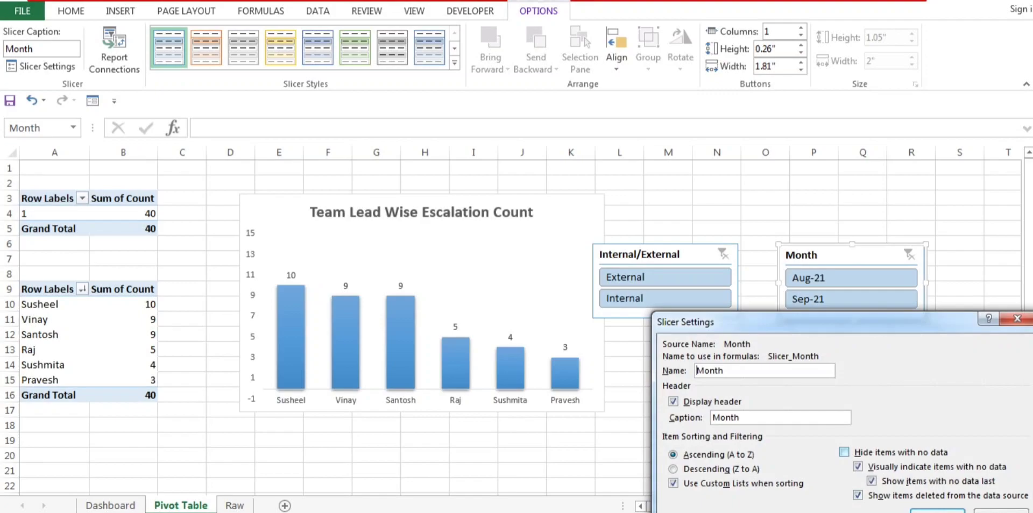
click(844, 452)
click(937, 511)
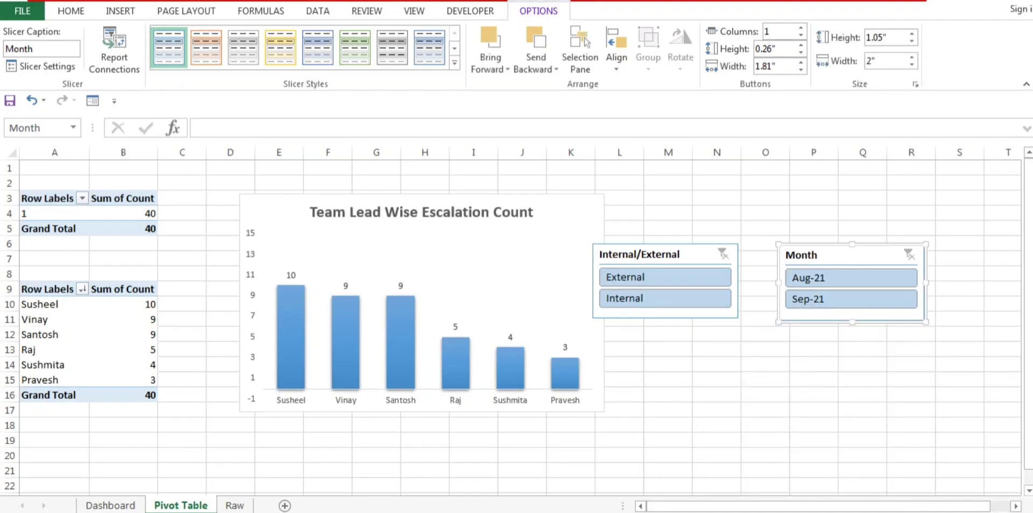
Copy the Internal/External and Month slicers from the Pivot Table sheet and paste them onto the Dashboard sheet beside the title banner.
click(665, 255)
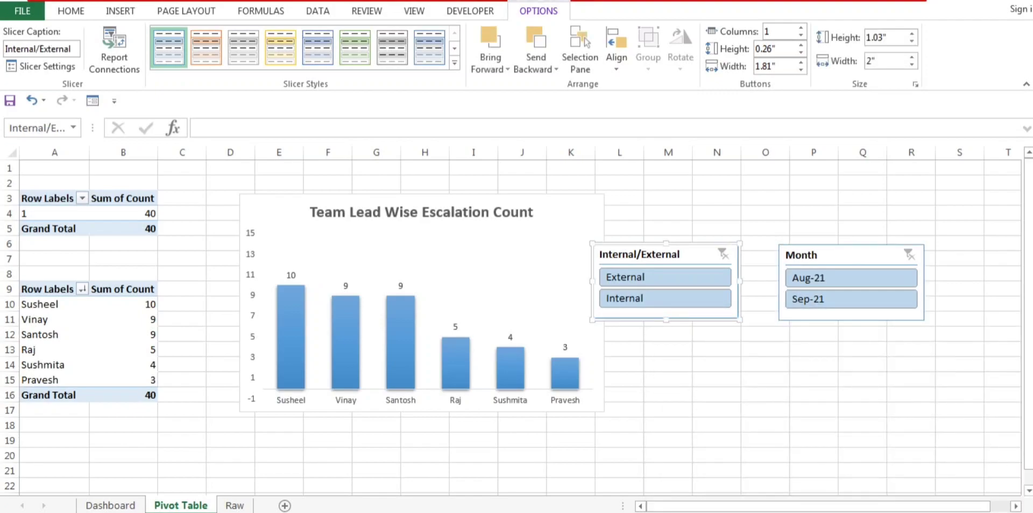
ctrl+click(850, 255)
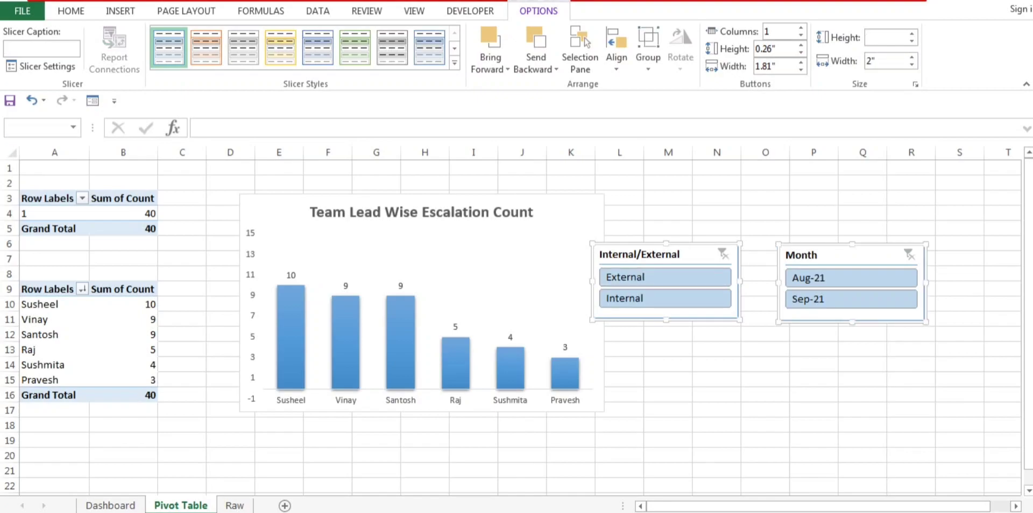
click(111, 506)
click(917, 328)
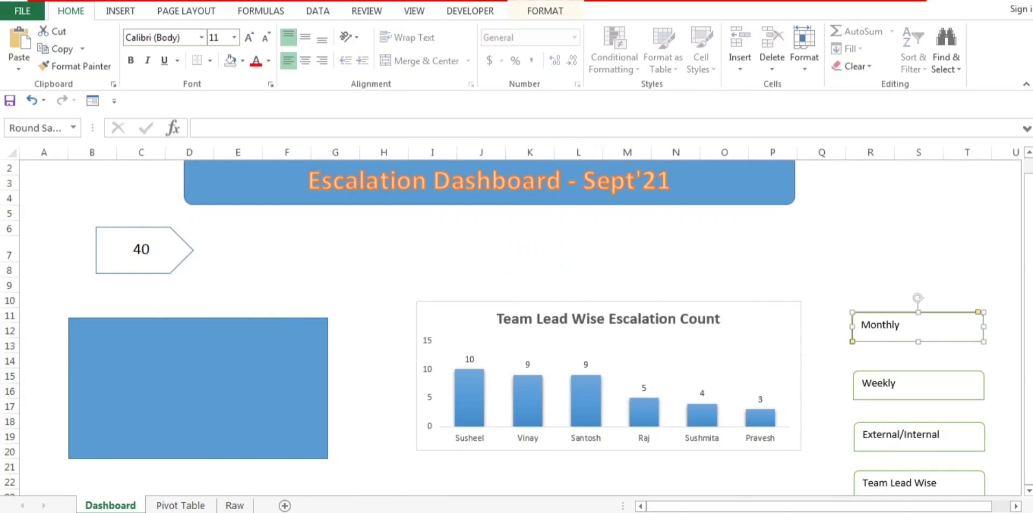
click(870, 183)
key(ctrl+v)
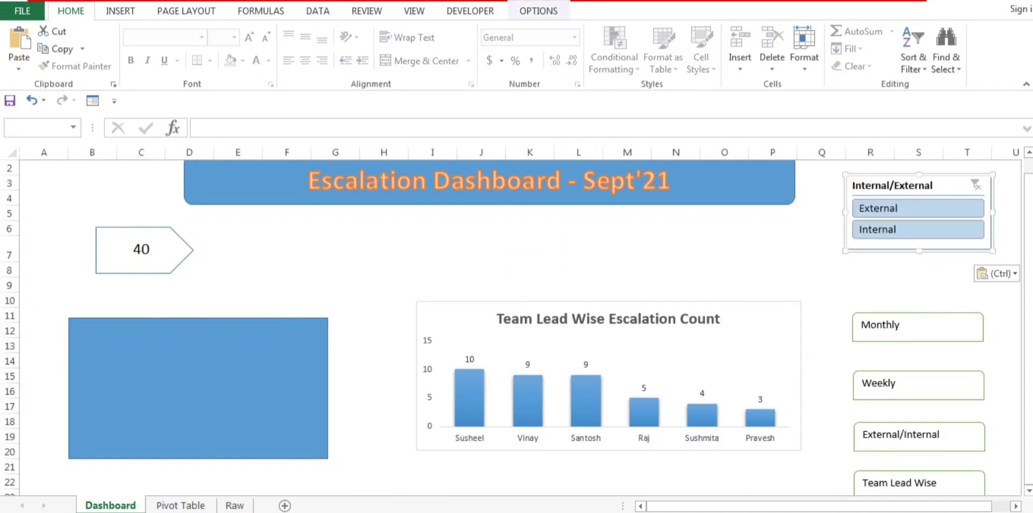
Delete the External/Internal, Monthly and Weekly placeholder boxes on the dashboard and move the Internal/External slicer down beside the team lead chart.
click(918, 327)
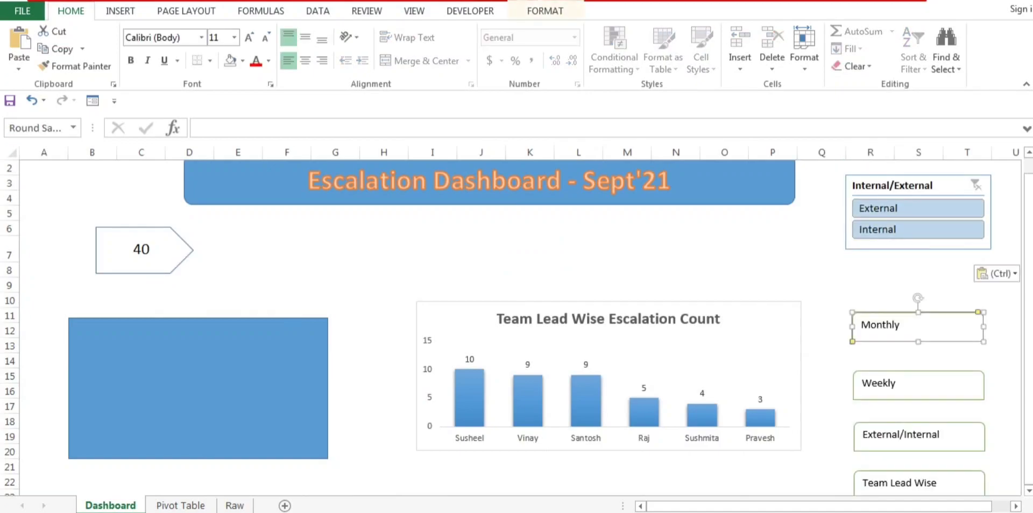
drag(949, 186, 916, 219)
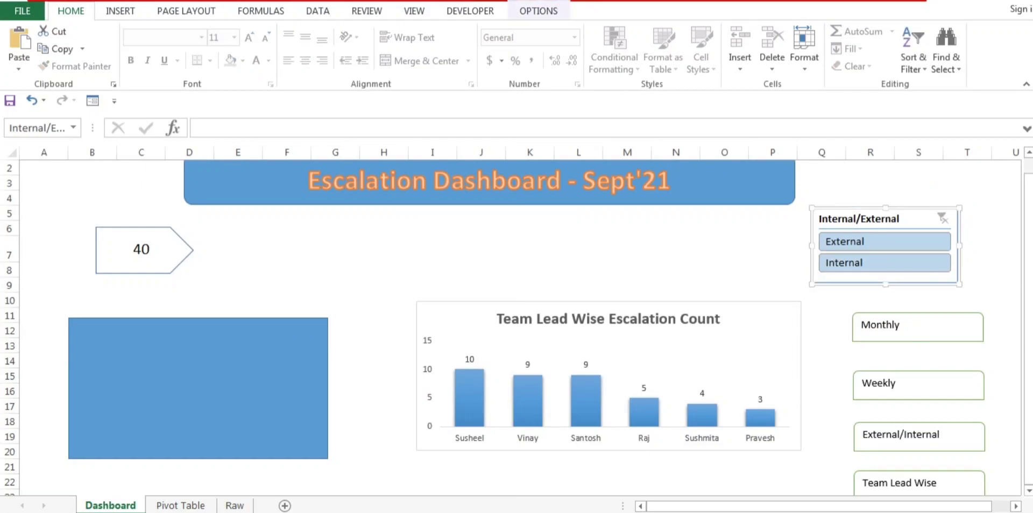
click(919, 437)
key(Delete)
click(870, 183)
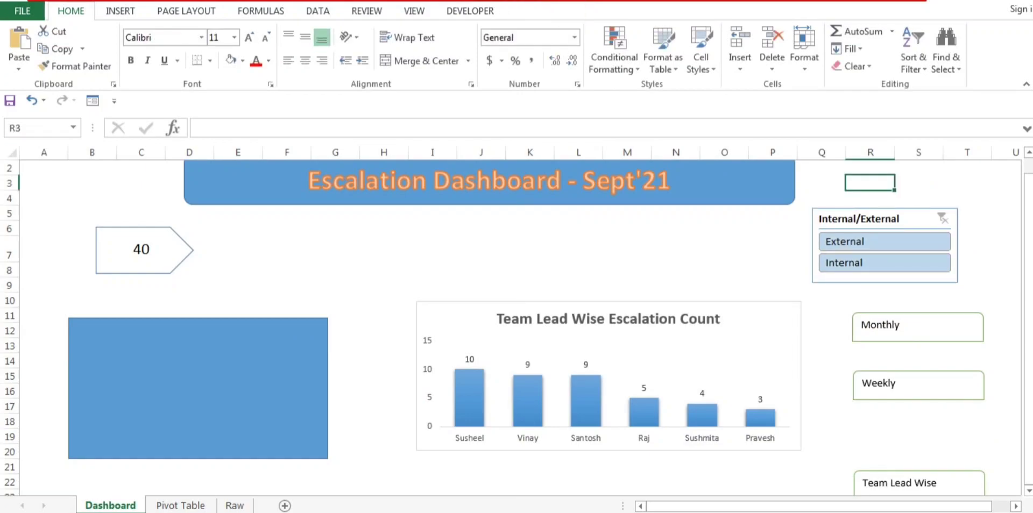
drag(860, 218, 876, 230)
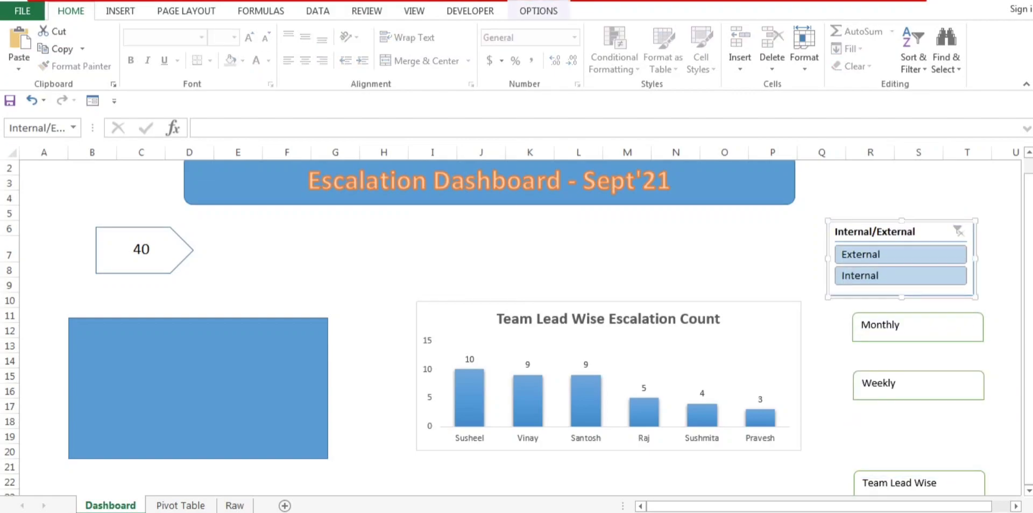
click(919, 326)
key(Delete)
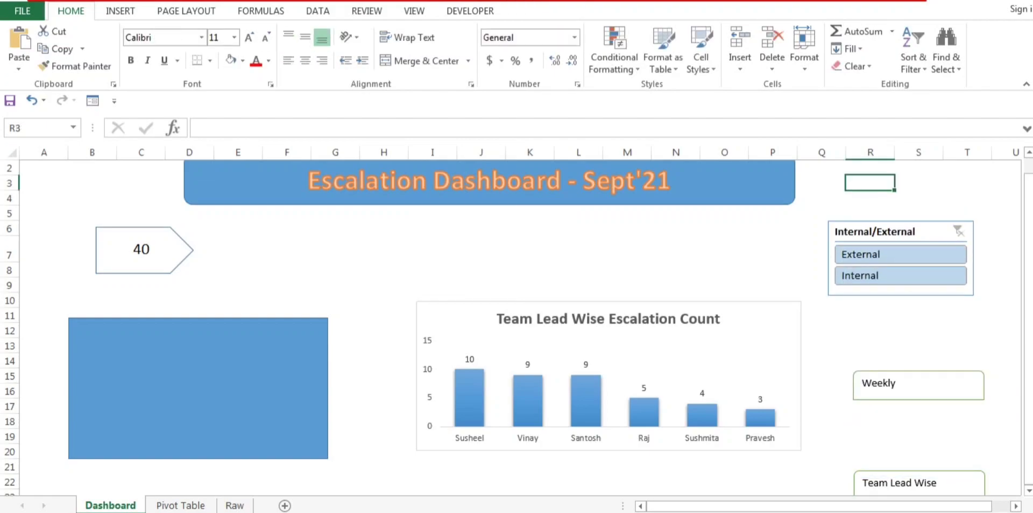
click(918, 384)
key(Delete)
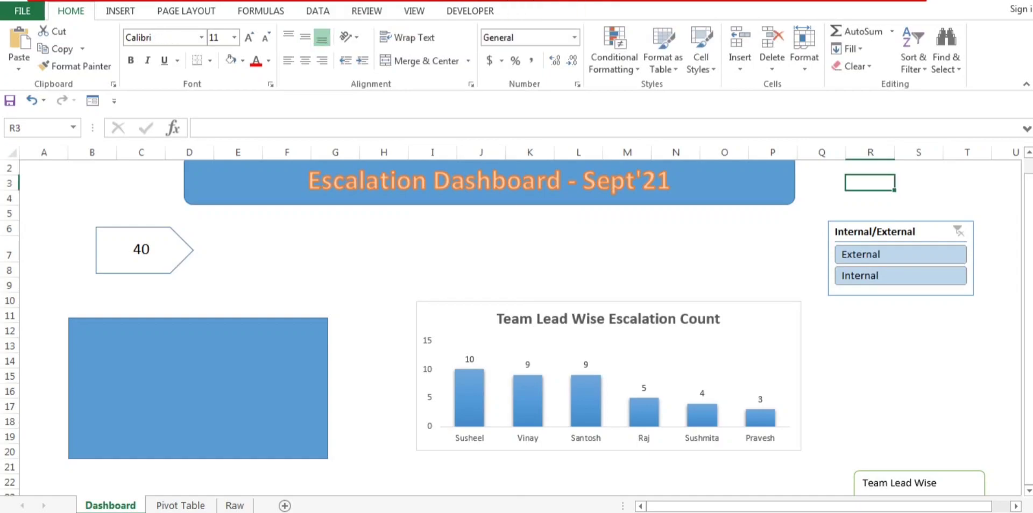
drag(874, 232, 889, 278)
click(180, 506)
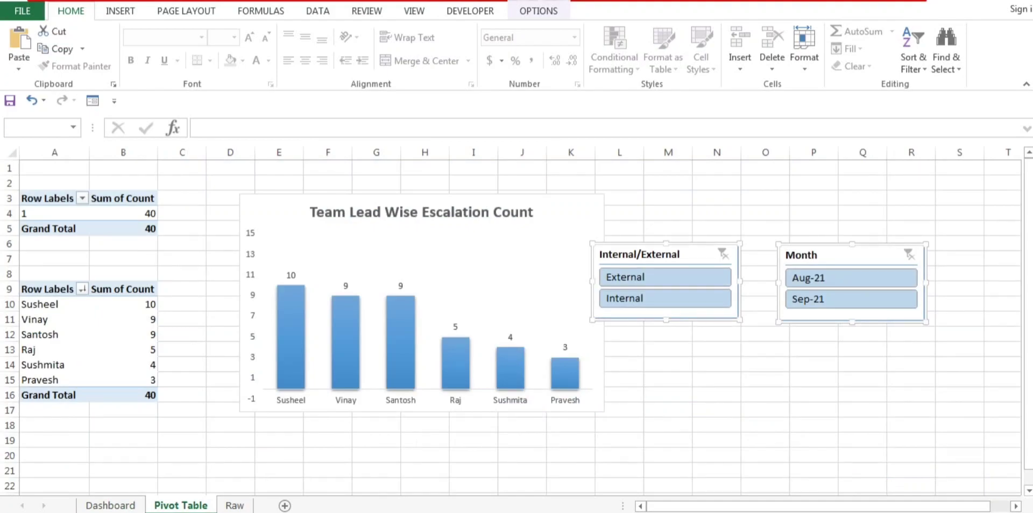
click(110, 506)
key(ctrl+v)
drag(904, 290, 900, 353)
key(Delete)
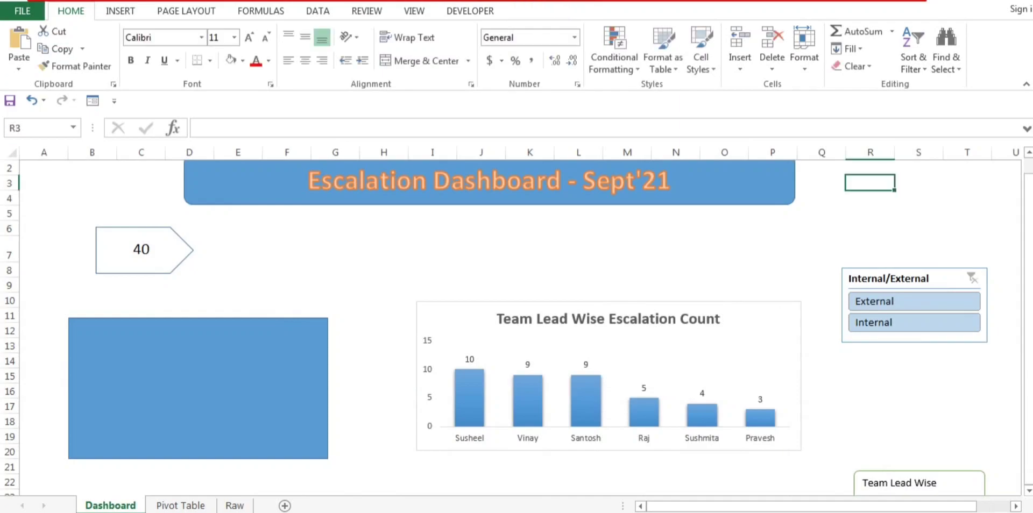
click(181, 506)
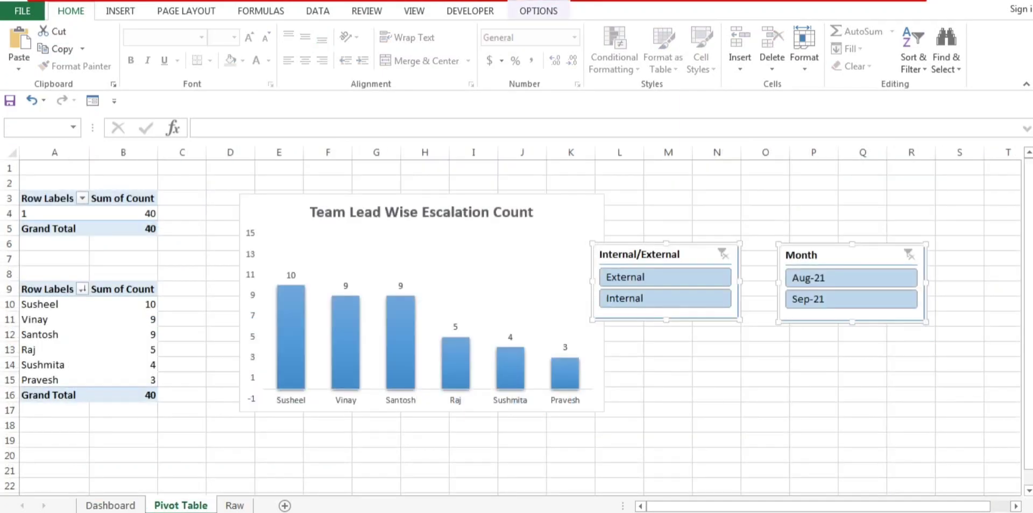
click(667, 425)
drag(849, 255, 848, 257)
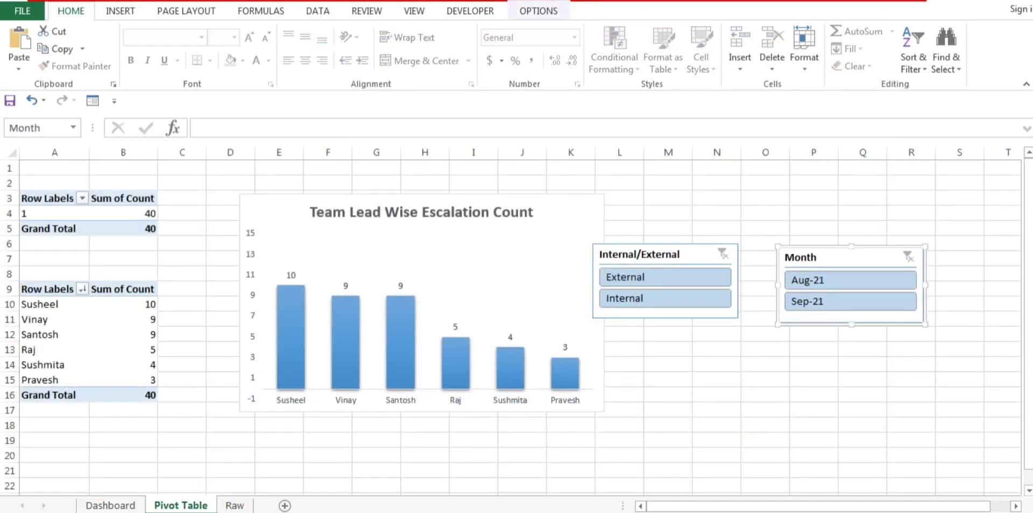
click(110, 506)
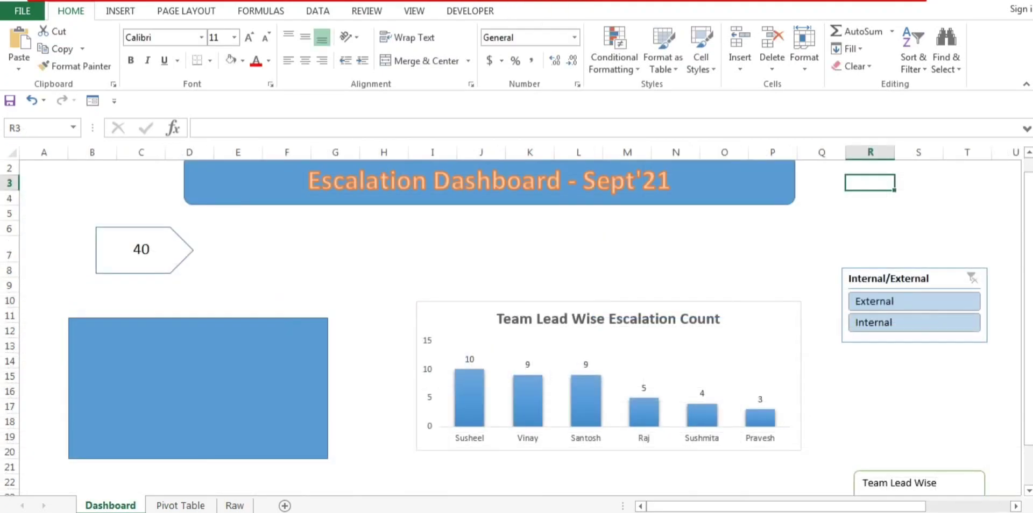
Move the pasted Month slicer on the dashboard directly below the Internal/External slicer.
drag(786, 506, 870, 506)
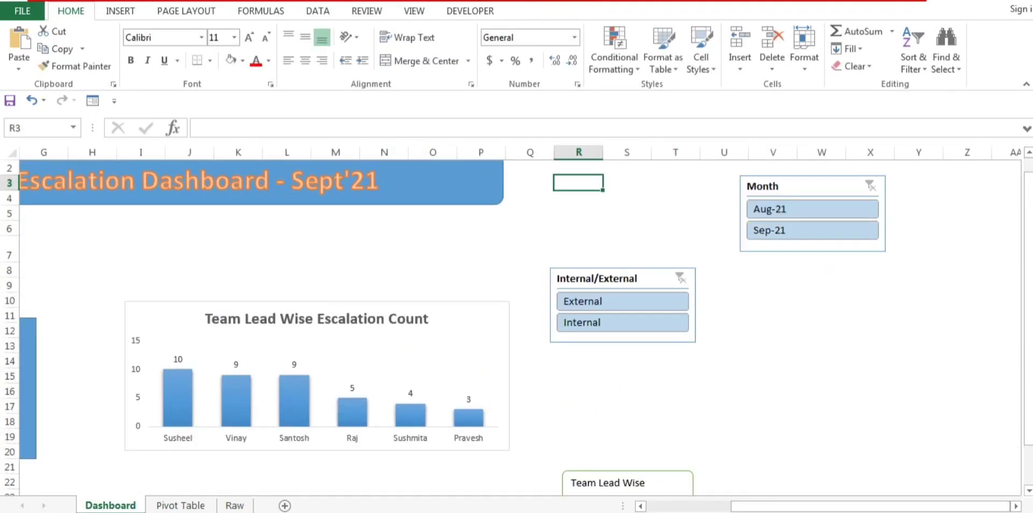
drag(807, 186, 618, 369)
drag(760, 507, 676, 506)
Test the Internal/External slicer on the team lead chart by alternating between Internal and External.
click(914, 322)
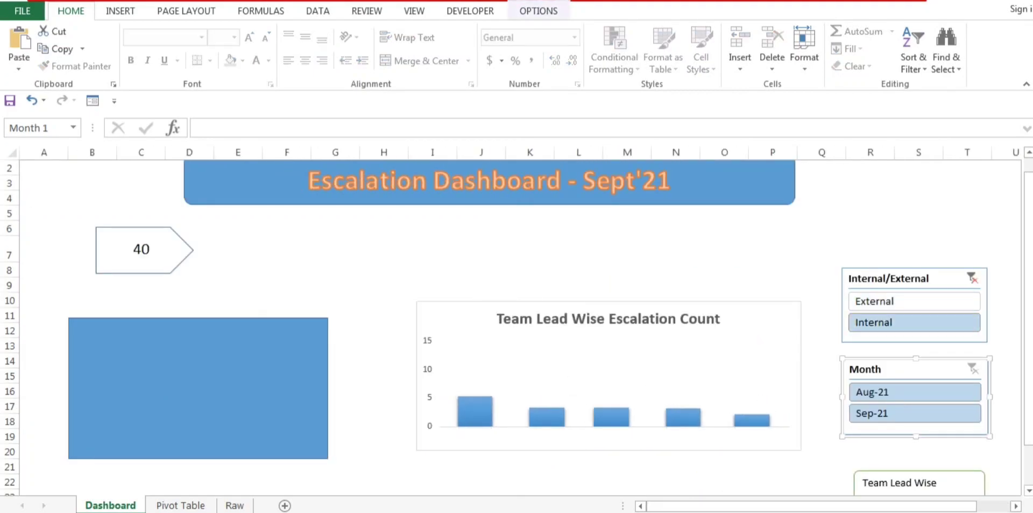
click(914, 301)
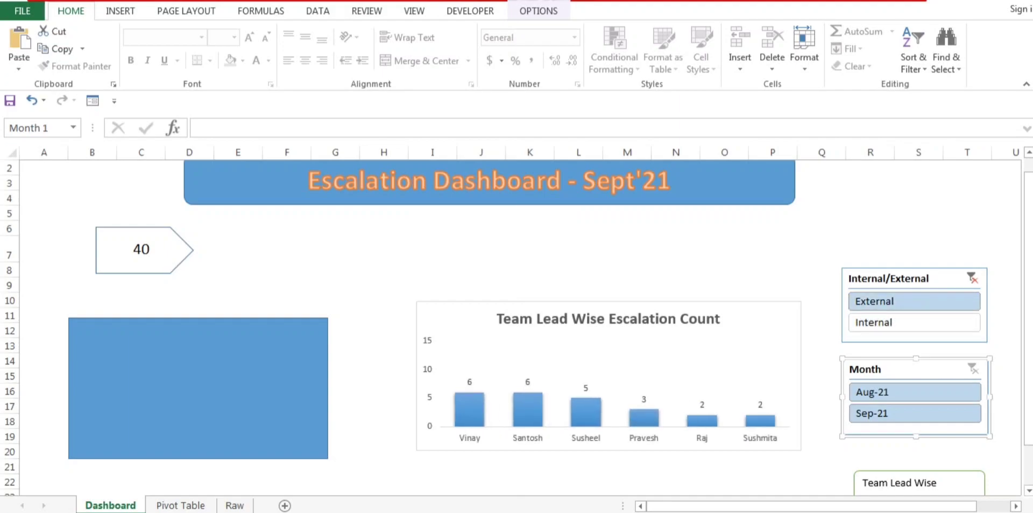
click(914, 322)
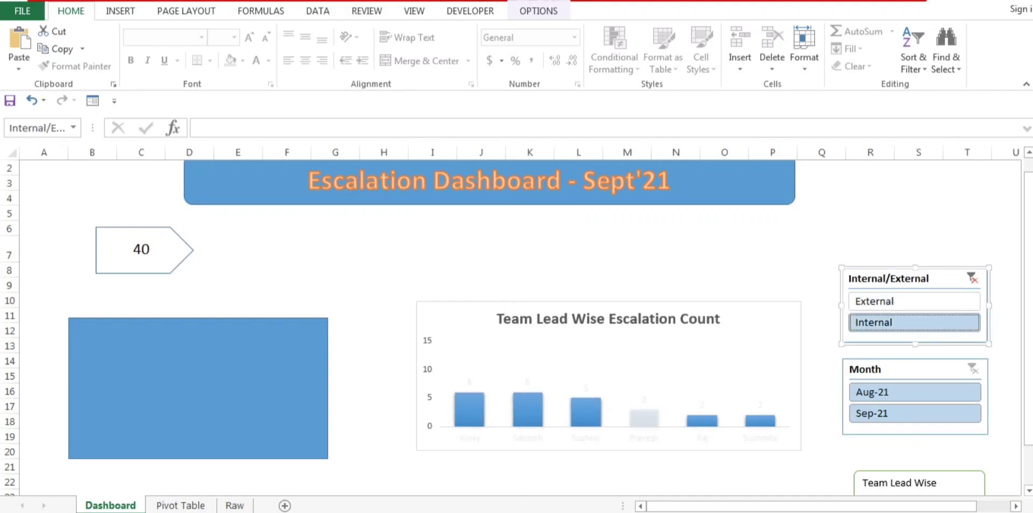
click(914, 301)
Filter the chart to Aug-21 and test it with Internal, External and both categories selected.
click(914, 392)
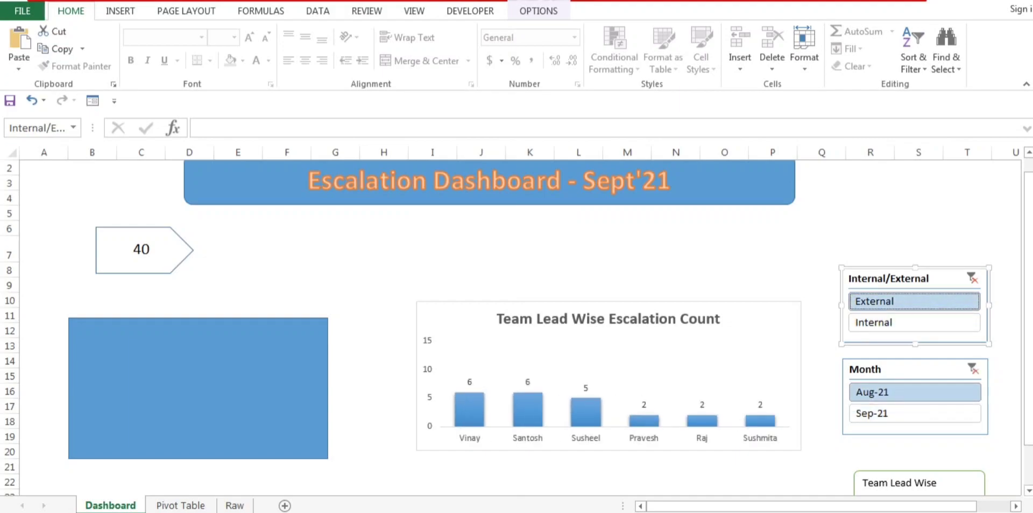
click(914, 322)
click(914, 301)
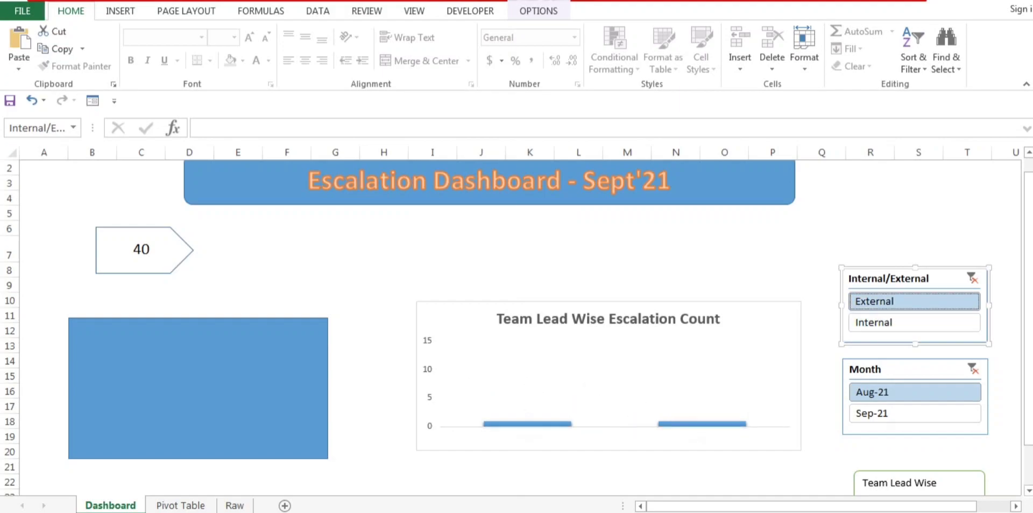
ctrl+click(913, 323)
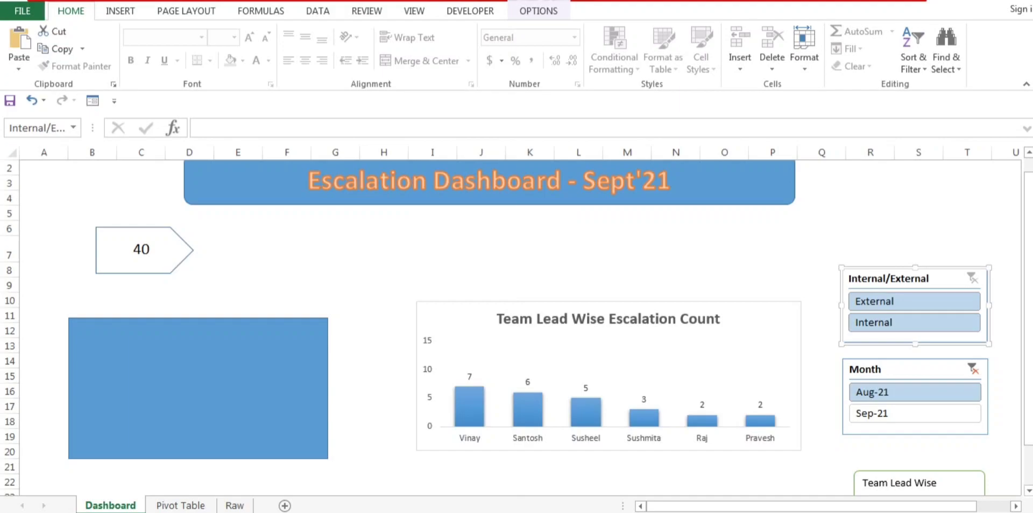
Filter the chart to Sep-21, test it with External and Internal, and clear the filters of both slicers.
click(914, 414)
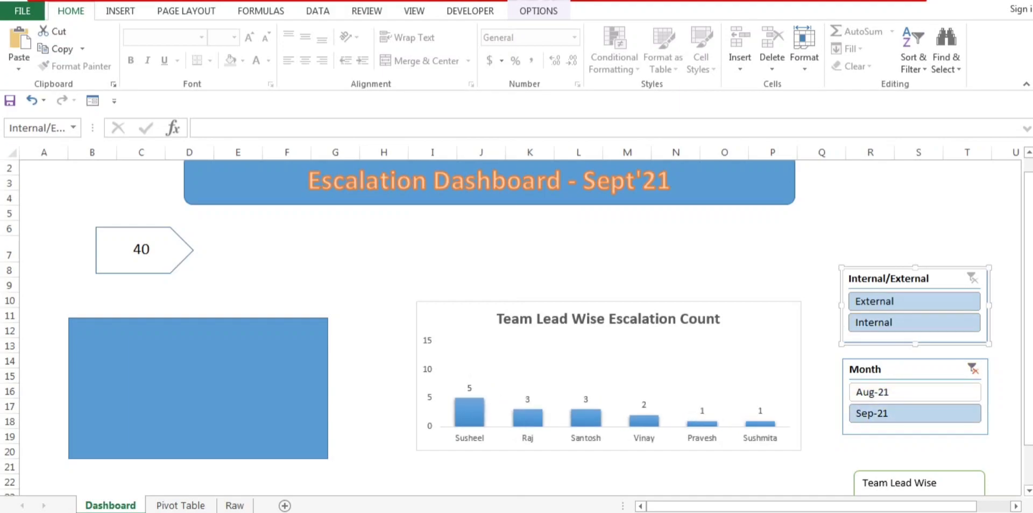
click(914, 300)
click(915, 322)
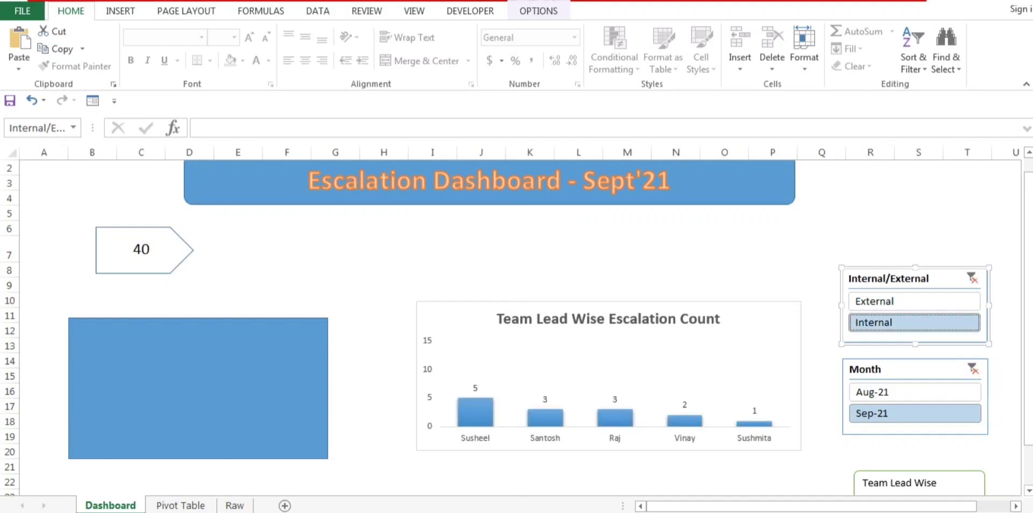
click(972, 369)
click(972, 278)
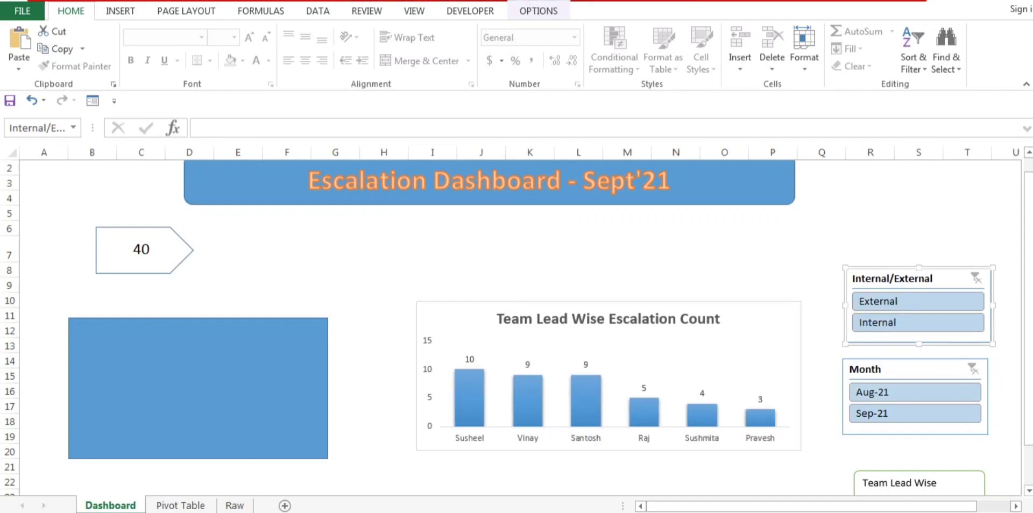
Connect the dashboard's Internal/External slicer to the total-count PivotTable as well, through its report connections.
right_click(871, 278)
click(918, 288)
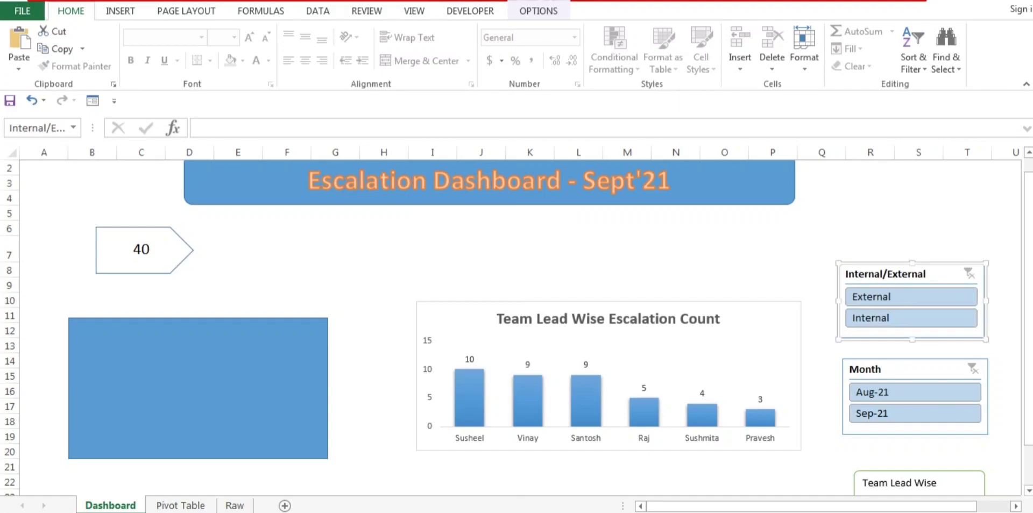
right_click(858, 285)
click(742, 387)
click(726, 398)
click(874, 467)
Connect the dashboard's Month slicer to the total-count PivotTable as well, and filter the dashboard to Aug-21.
right_click(873, 371)
right_click(875, 414)
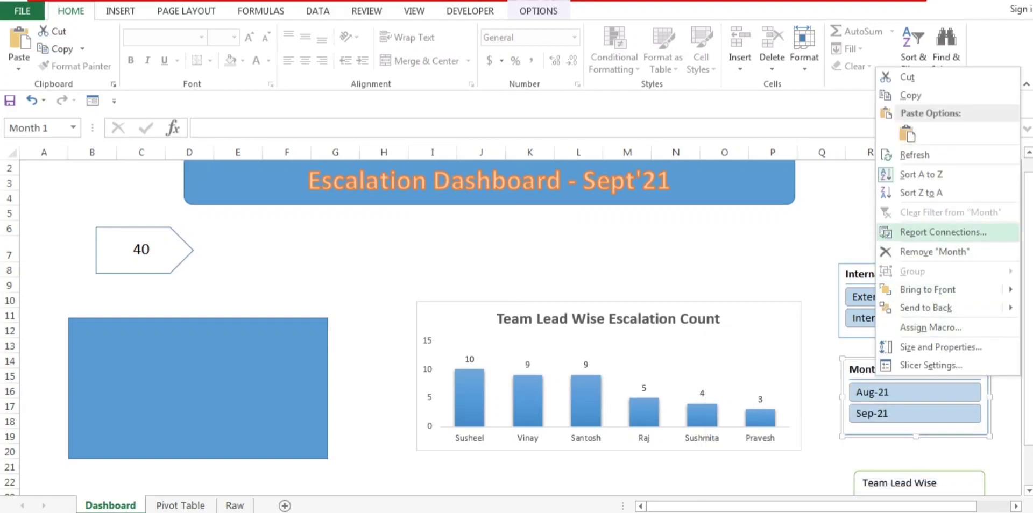
click(904, 230)
click(725, 398)
click(873, 466)
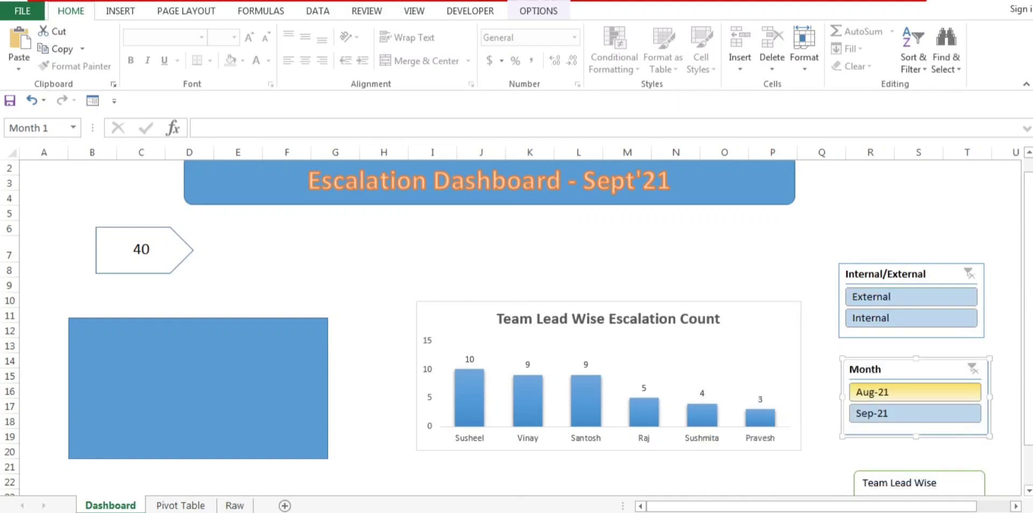
click(915, 392)
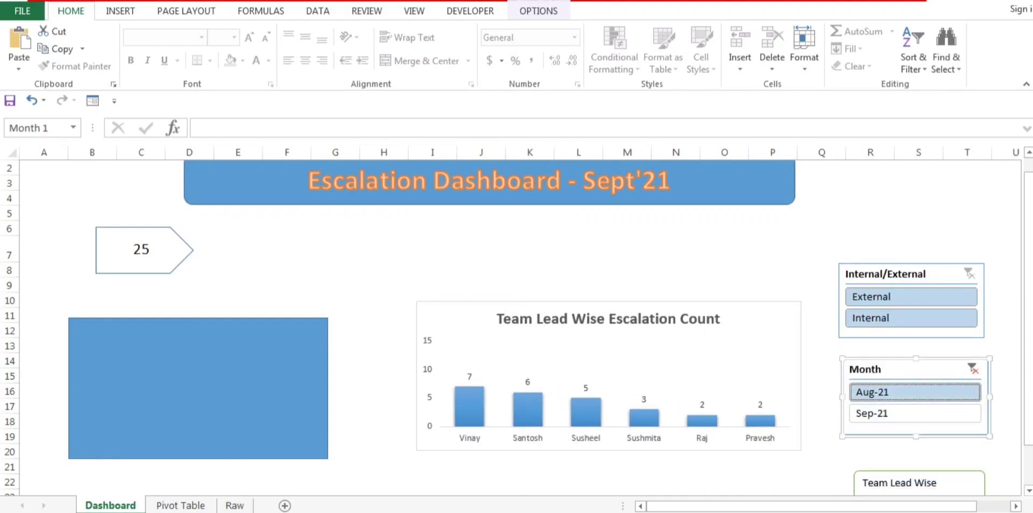